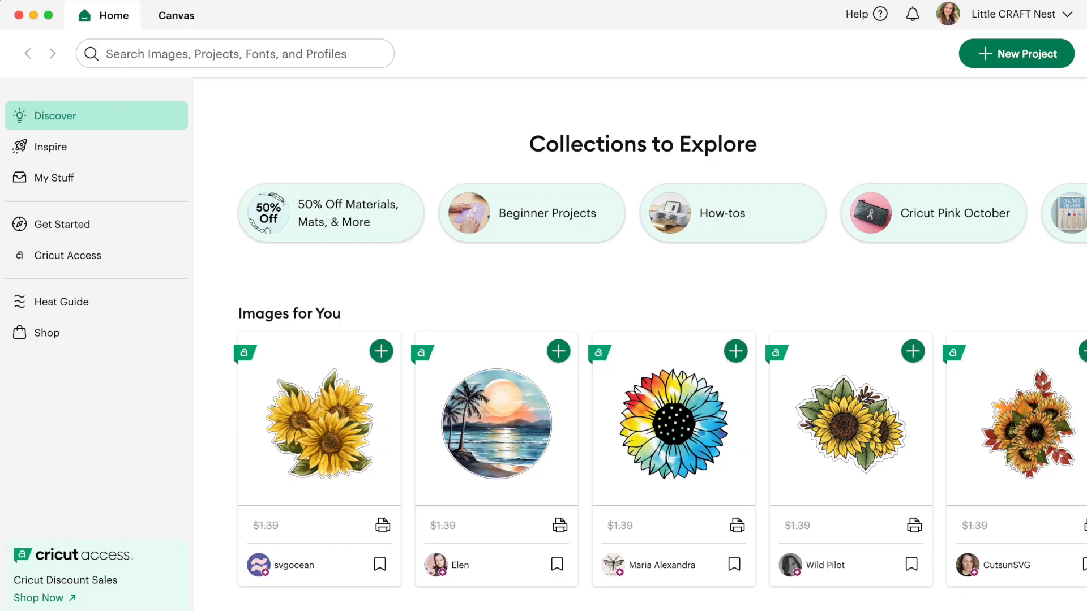
# Step: Start a new project and search the image library for "tie dye sunflowr"
pyautogui.click(1017, 60)
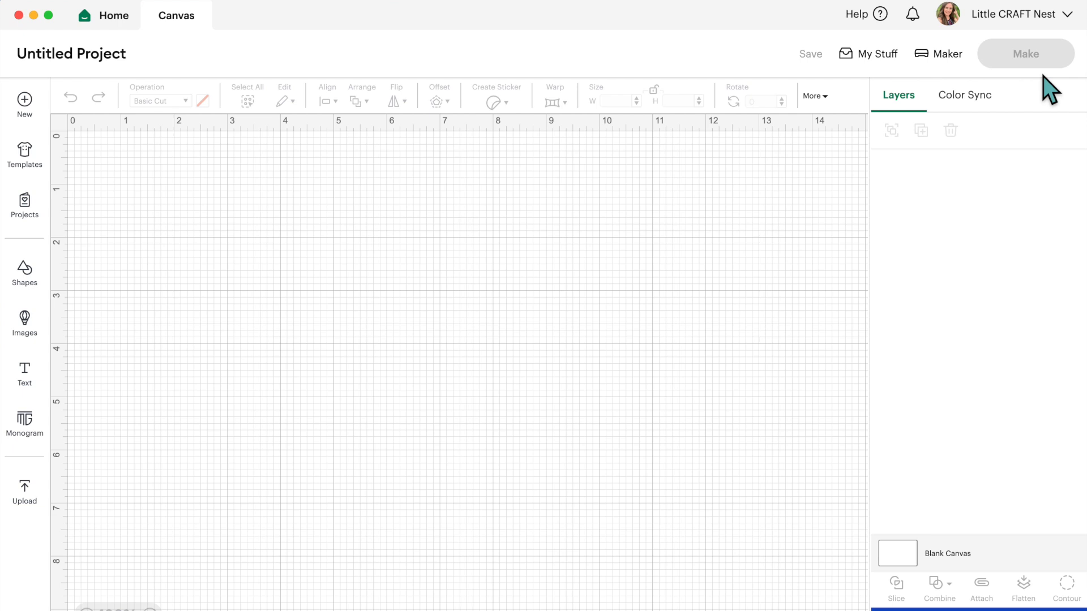
pyautogui.click(30, 332)
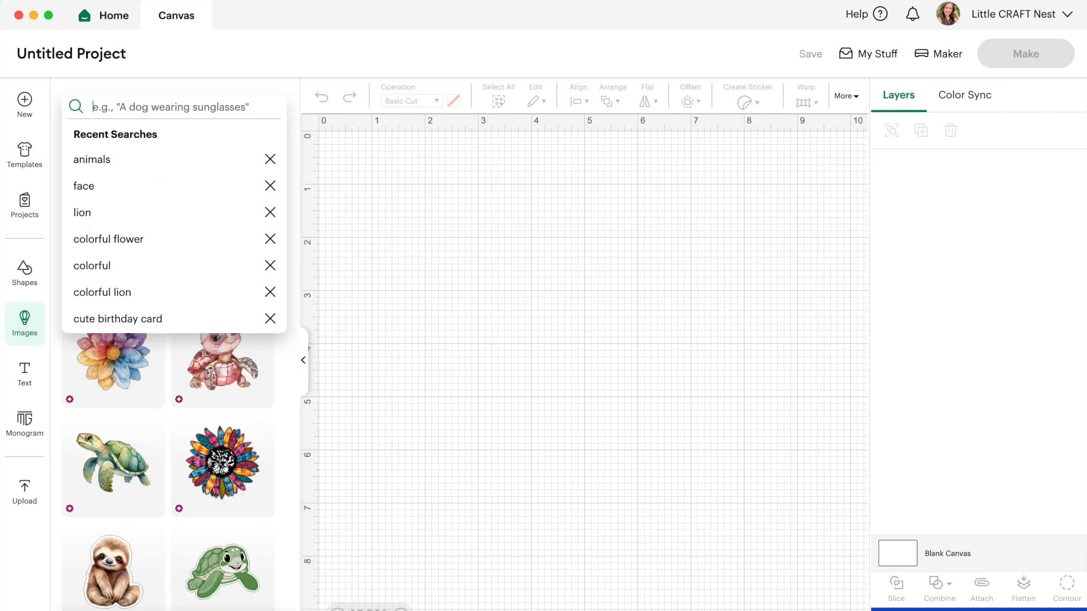
pyautogui.write('tie dye sun')
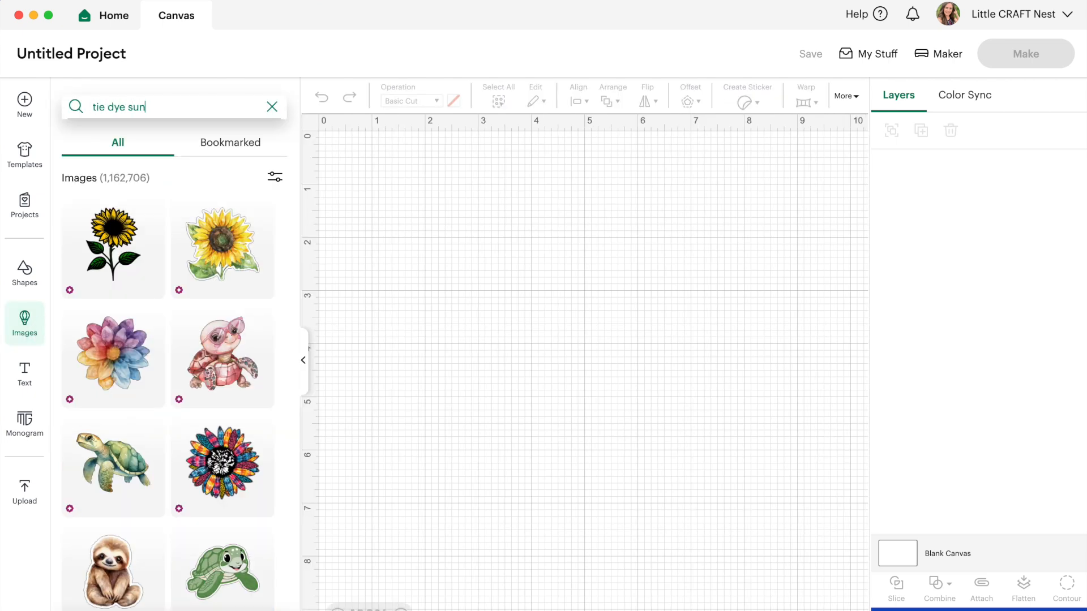
pyautogui.write('fl')
pyautogui.write('owr')
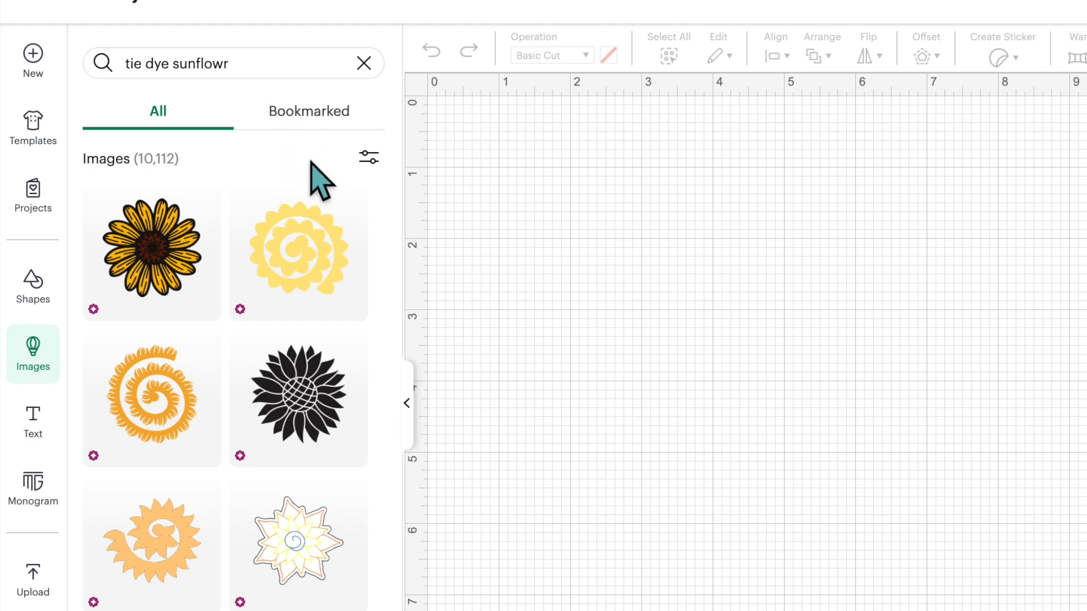
# Step: Filter the image results to Print Then Cut and Single Layer Only
pyautogui.click(369, 160)
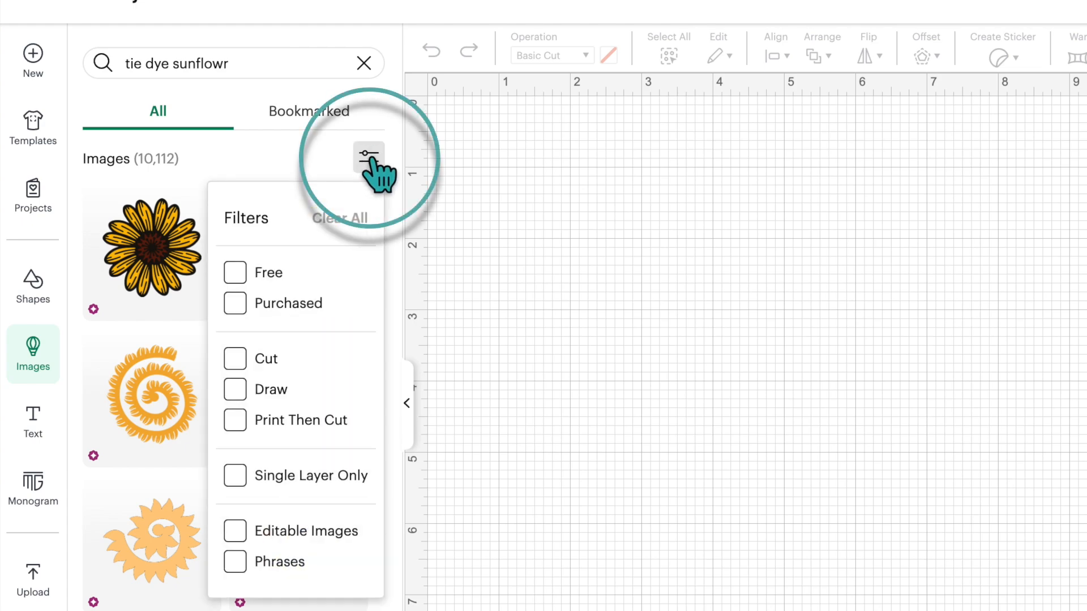
pyautogui.click(235, 422)
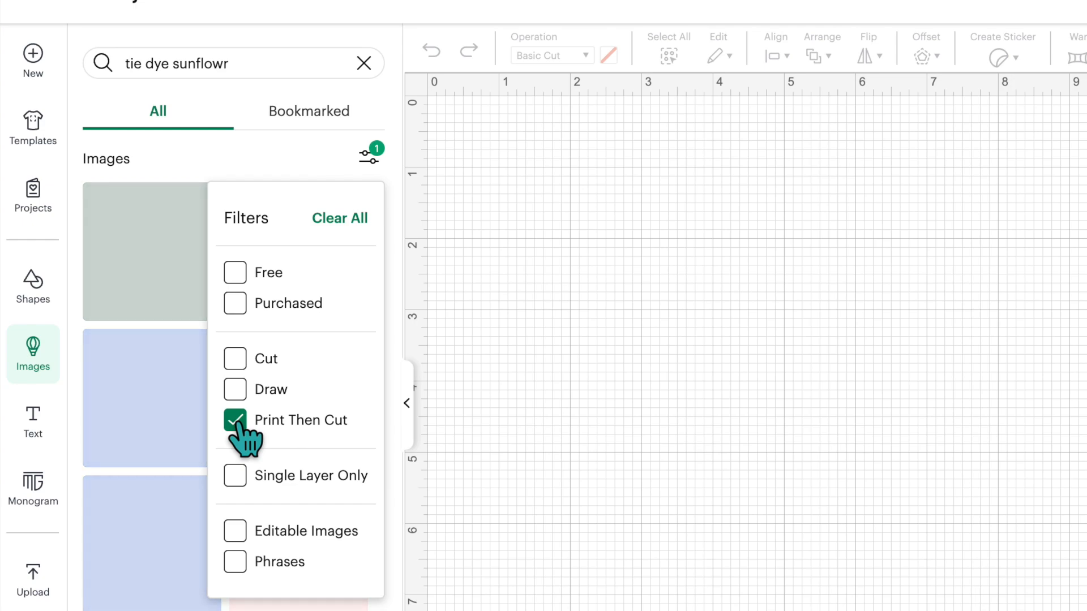
pyautogui.click(235, 477)
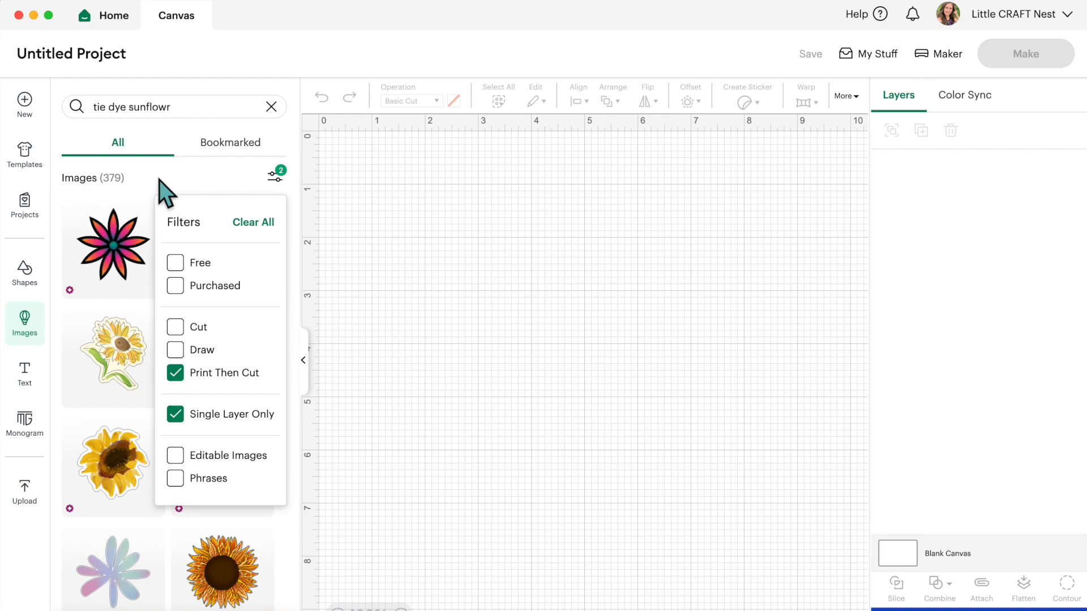
# Step: Browse the filtered results in the advanced image search and open the details of the multicolored Tie Dye Sunflower with the black-and-white center
pyautogui.scroll(-10, 219, 501)
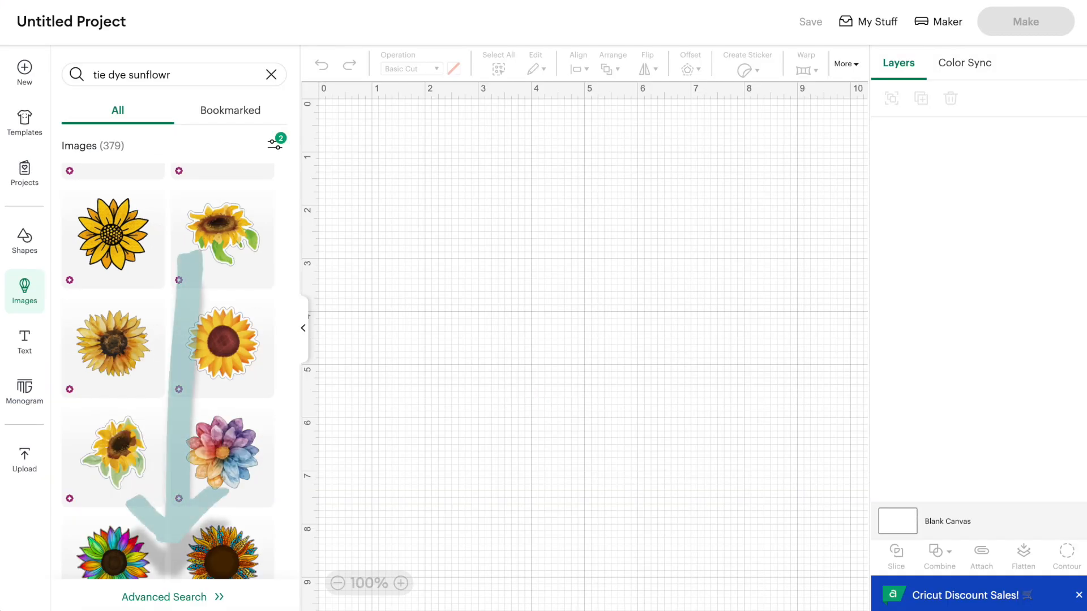
pyautogui.click(174, 602)
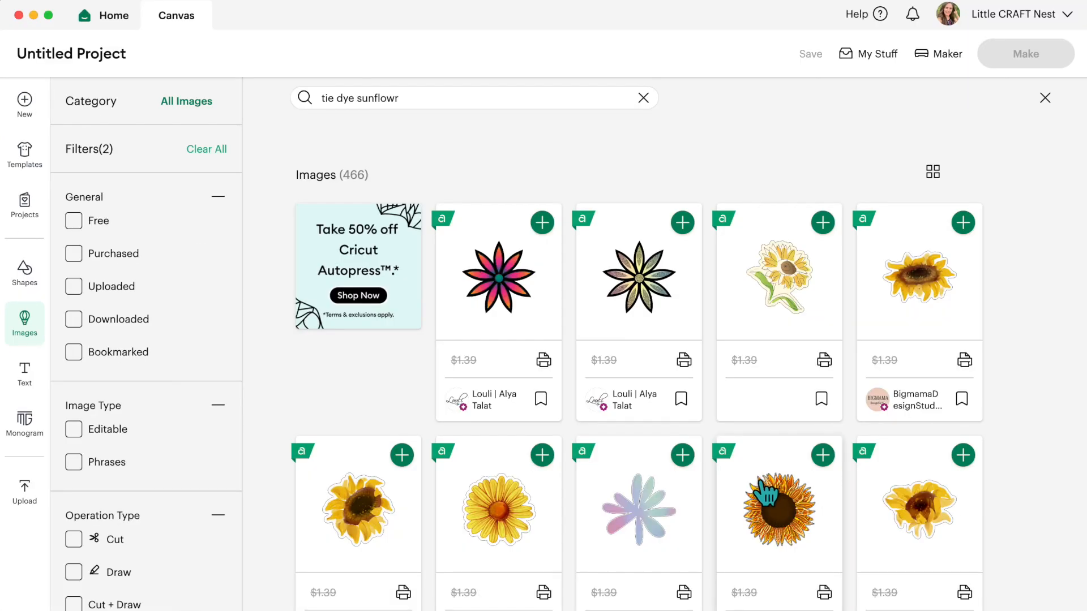
pyautogui.scroll(-3, 766, 494)
pyautogui.scroll(3, 273, 399)
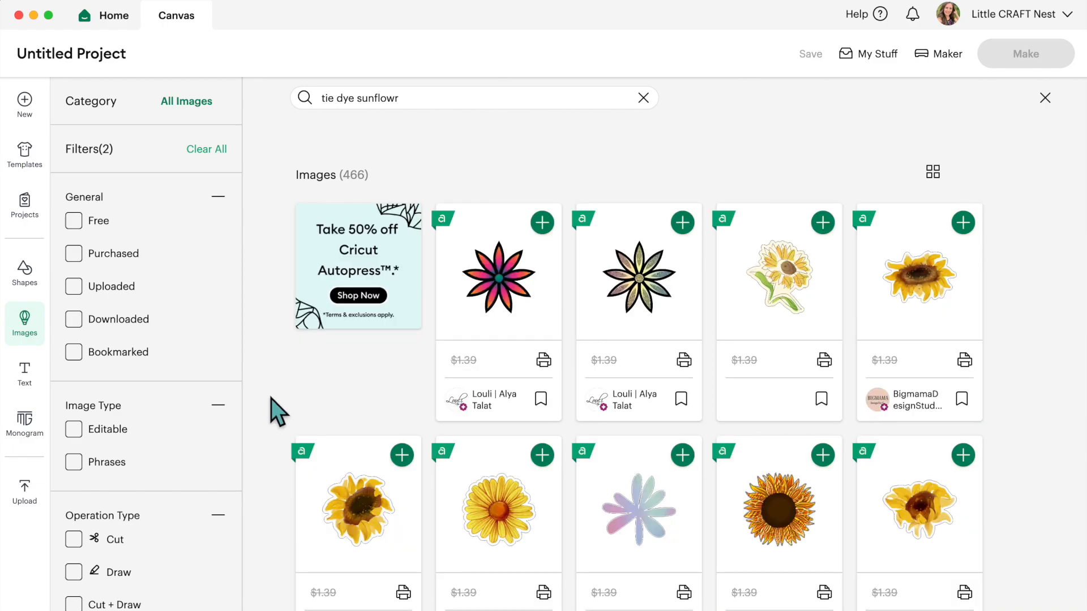
pyautogui.scroll(-8, 229, 388)
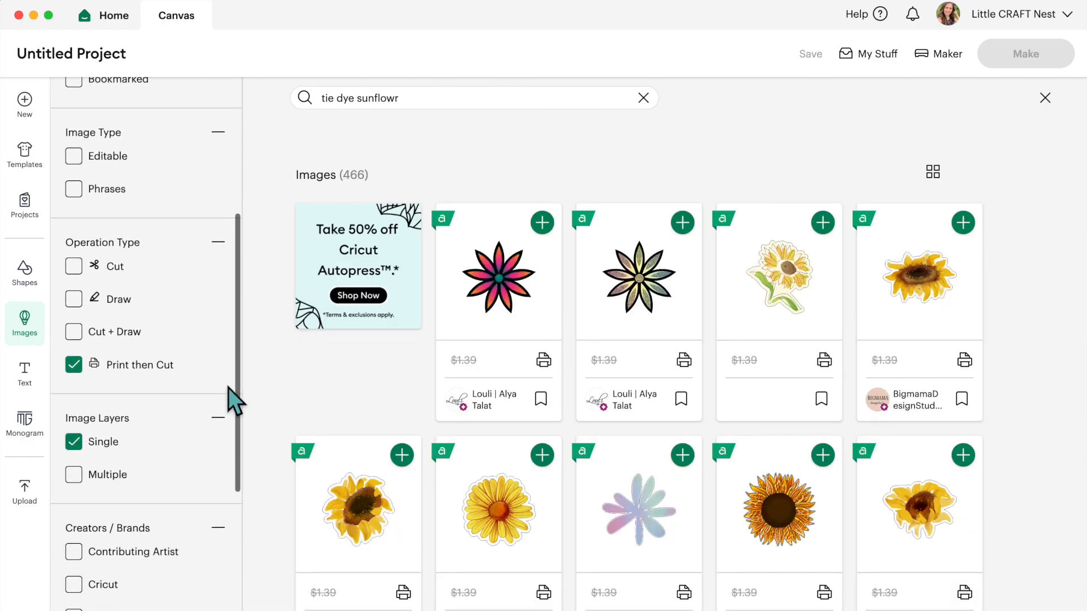
pyautogui.scroll(-3, 229, 388)
pyautogui.scroll(-10, 679, 445)
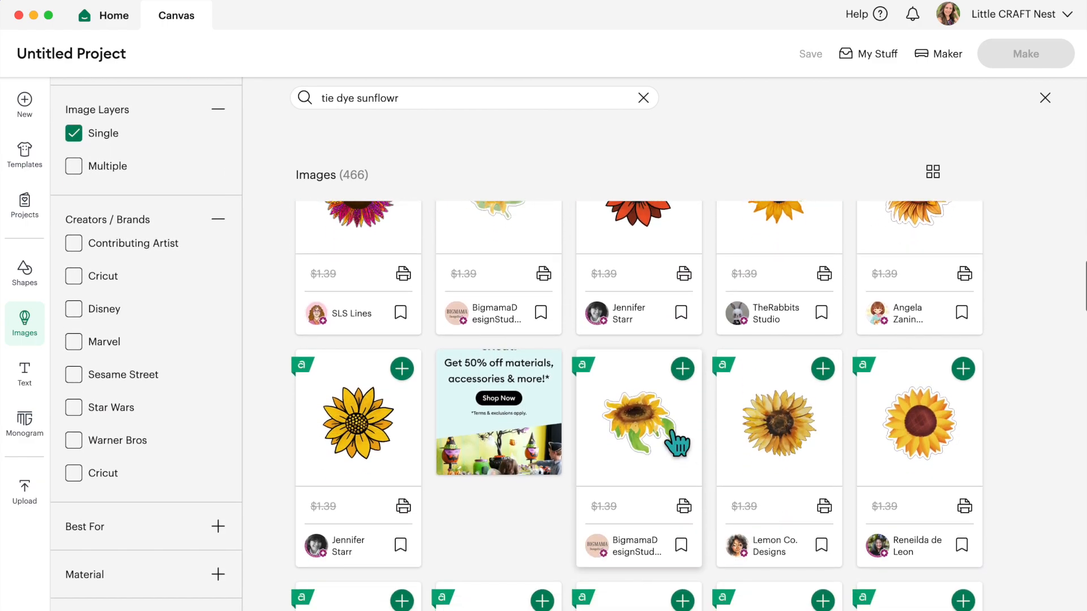
pyautogui.scroll(-10, 679, 445)
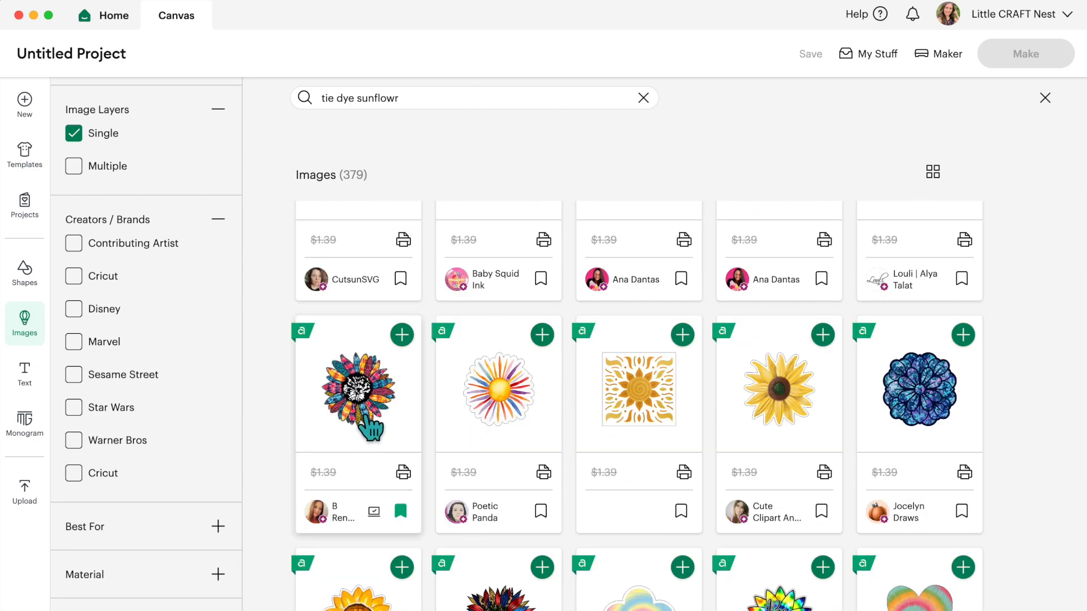
pyautogui.click(372, 430)
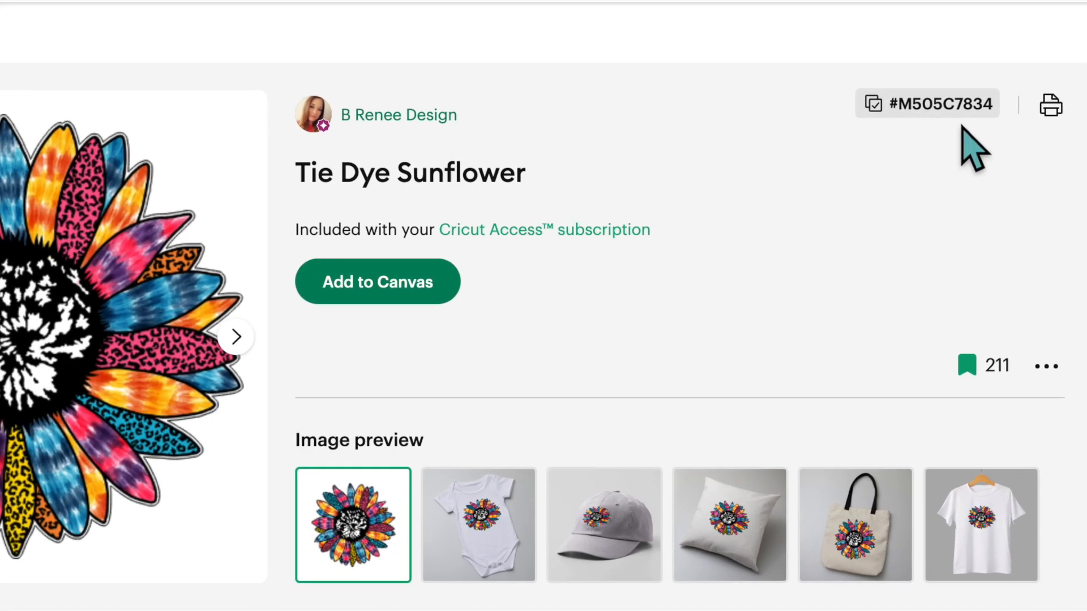
# Step: Add the Tie Dye Sunflower image to the canvas and return to the canvas view
pyautogui.scroll(-1, 964, 165)
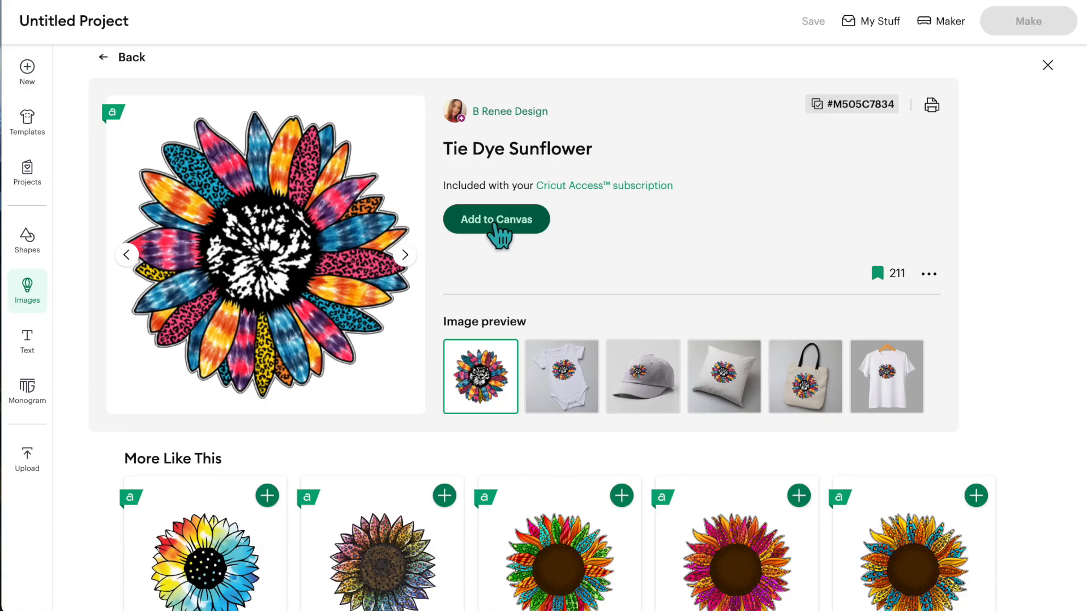
pyautogui.click(388, 275)
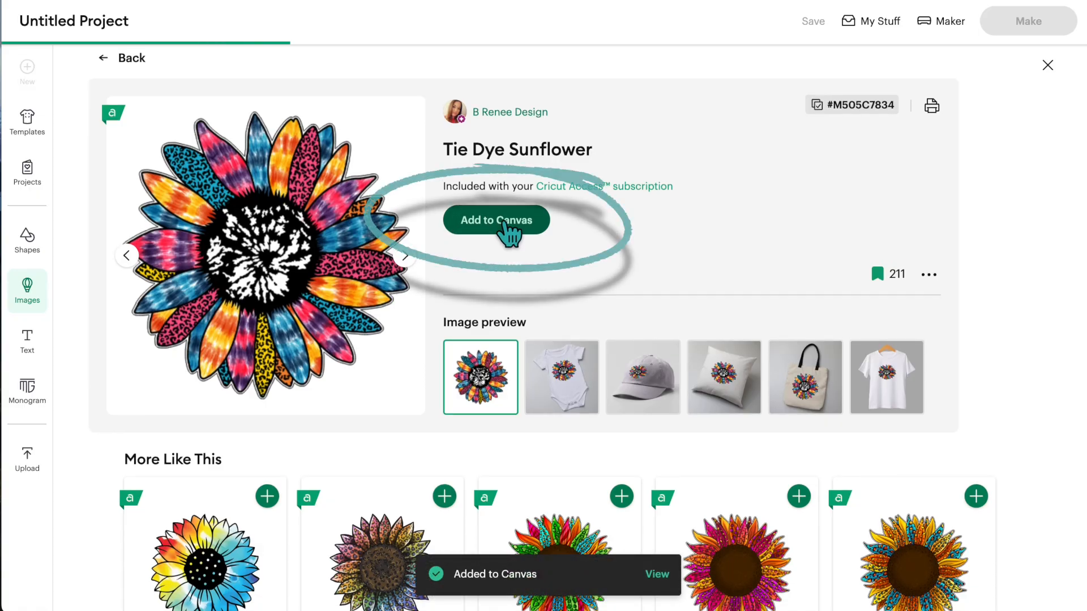
pyautogui.click(657, 575)
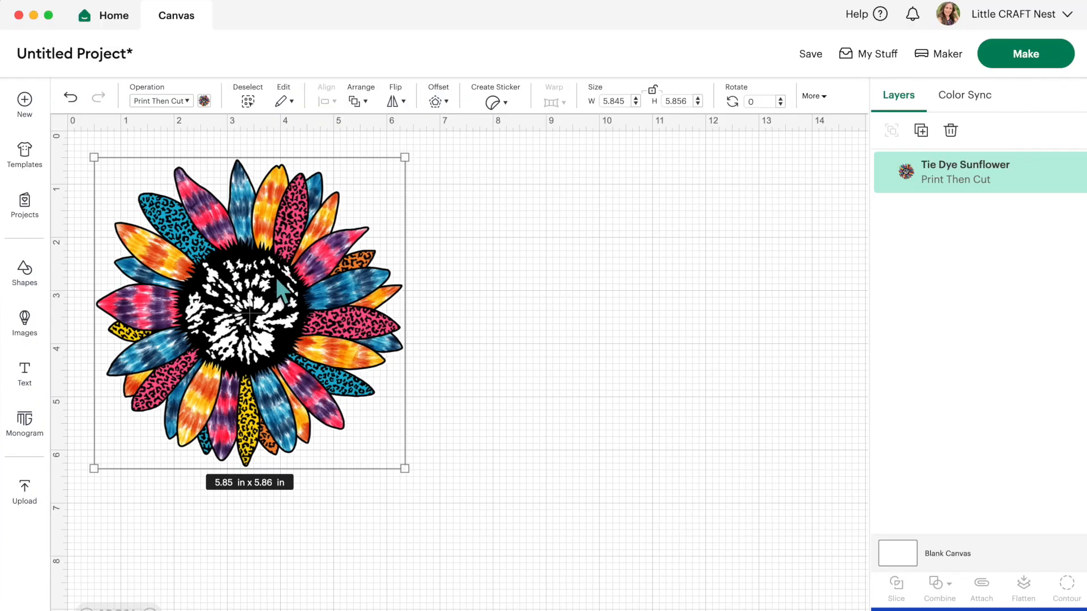
# Step: Add a text object reading "Faith", "Hope" and "Love" on three separate lines
pyautogui.scroll(-1, 183, 367)
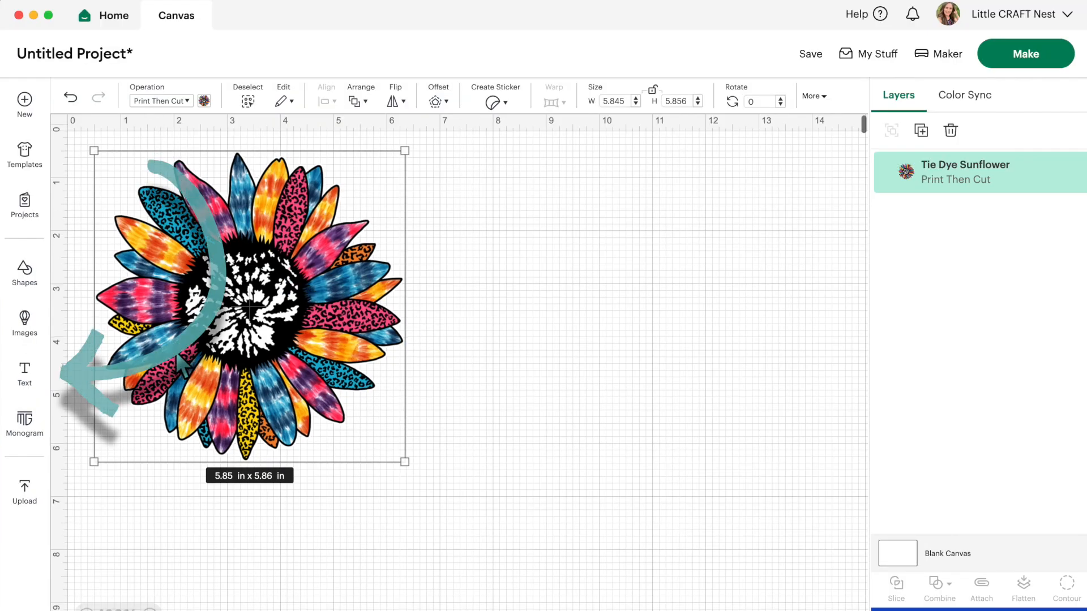
pyautogui.click(21, 378)
pyautogui.write('F')
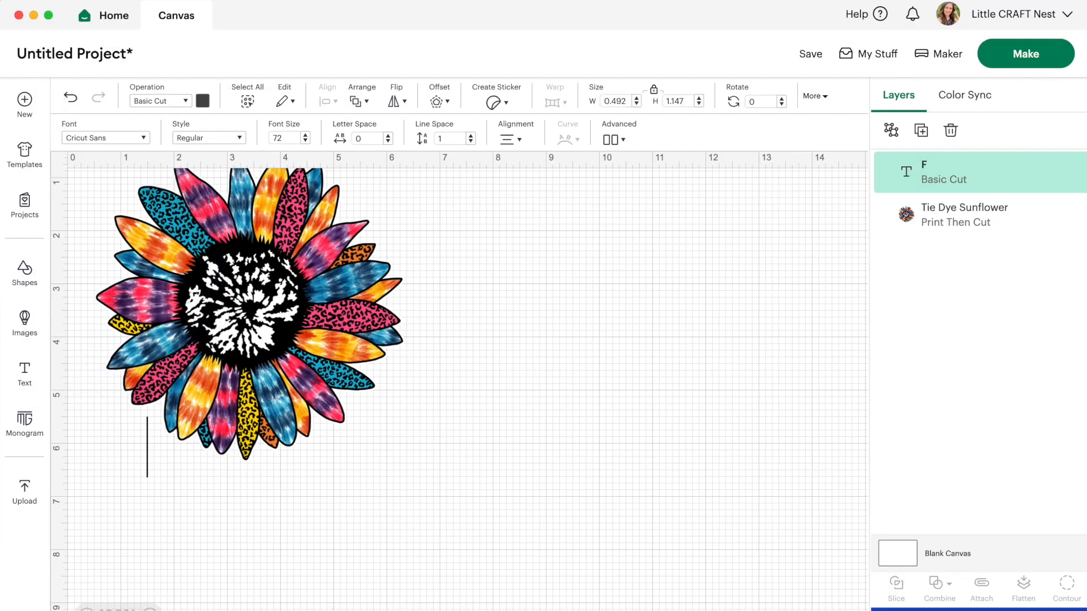
pyautogui.write('aith')
pyautogui.press('Return')
pyautogui.write('Hop')
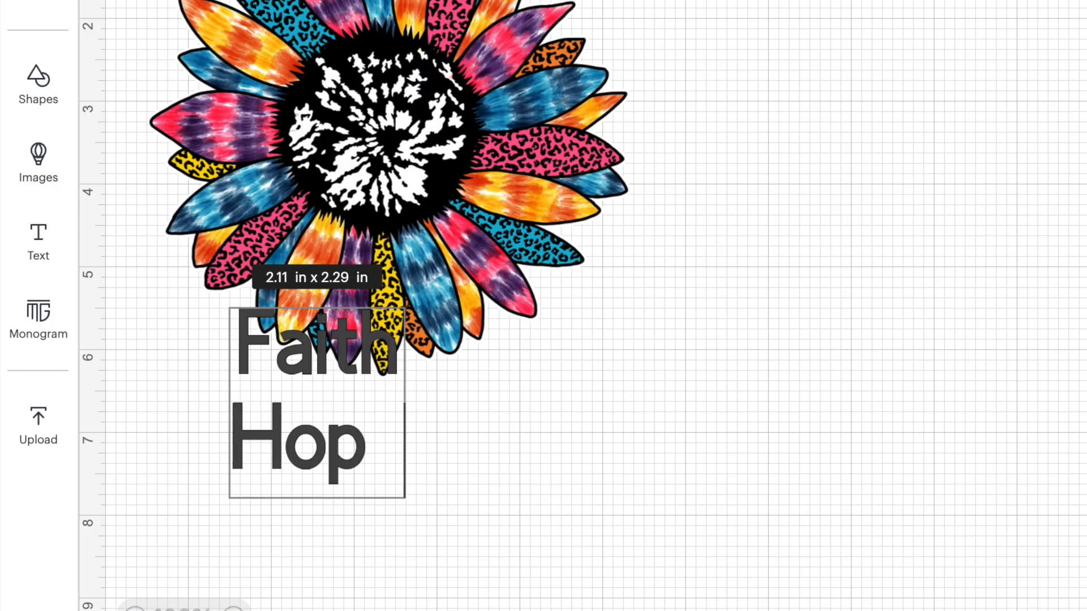
pyautogui.write('e')
pyautogui.press('Return')
pyautogui.write('Love')
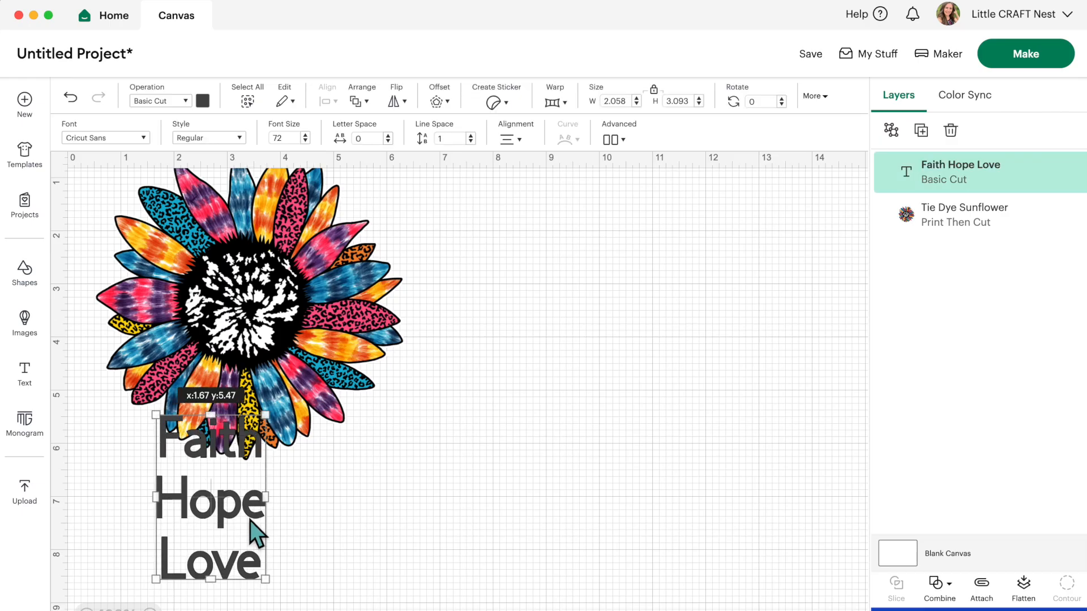
# Step: Move the Faith Hope Love text to the empty area right of the sunflower and align its lines left
pyautogui.moveTo(388, 470); pyautogui.dragTo(894, 206)
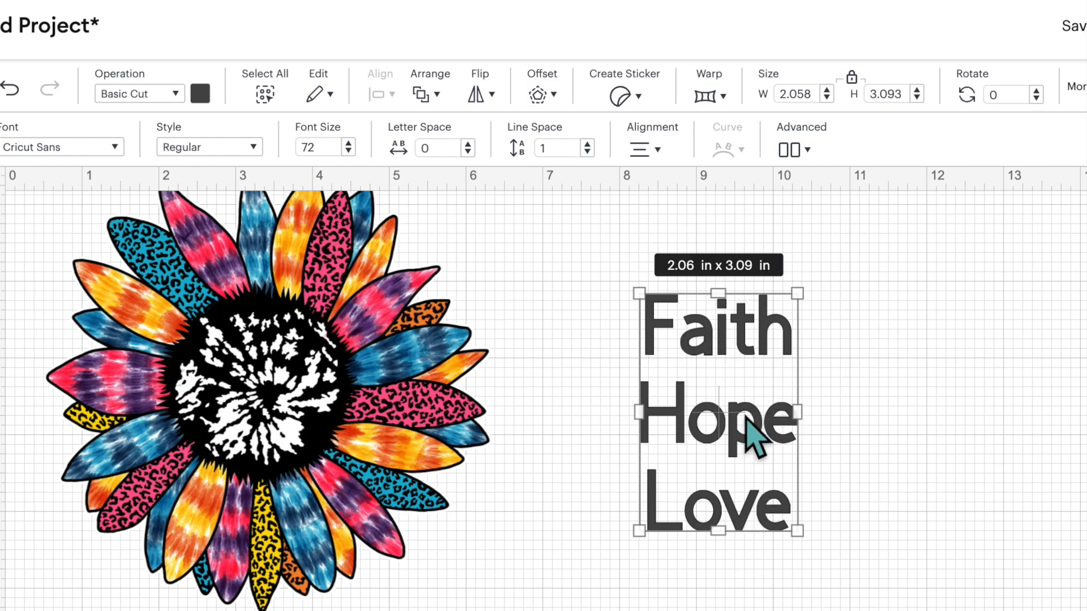
pyautogui.click(645, 149)
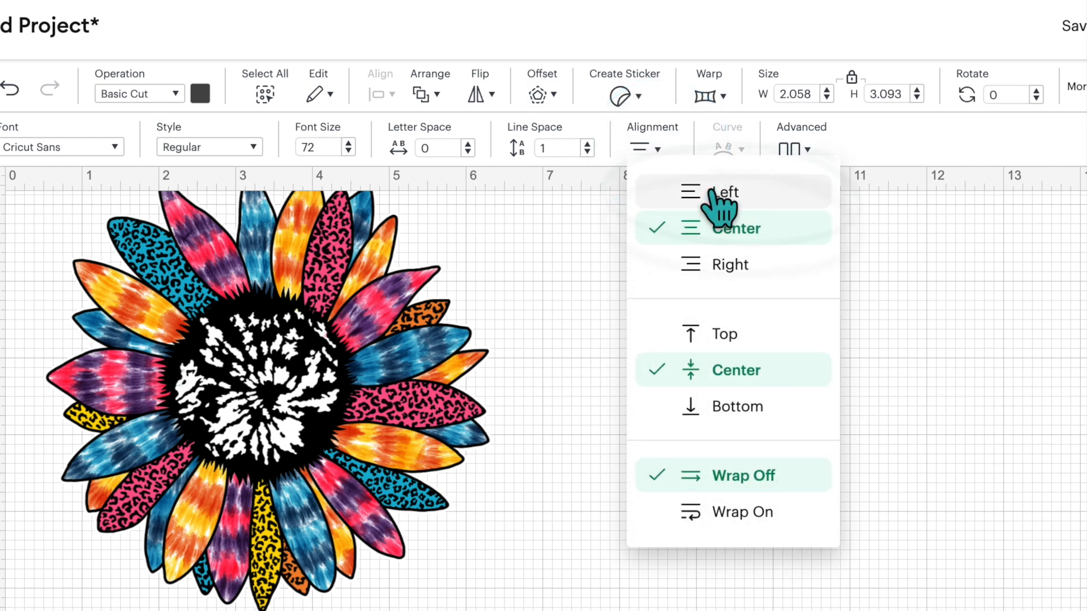
pyautogui.click(712, 193)
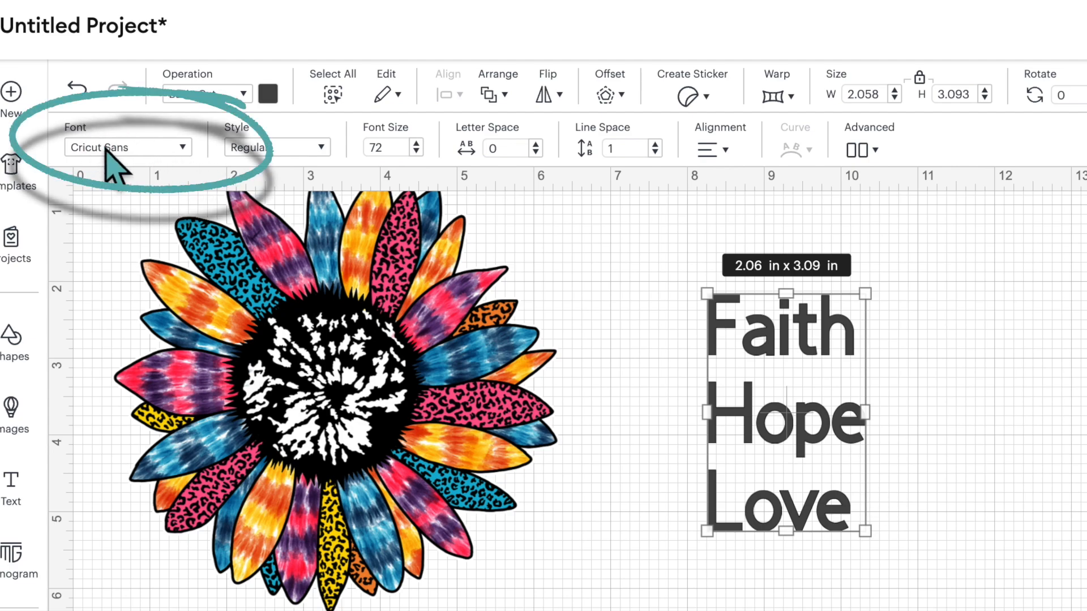
# Step: Change the Faith Hope Love text to the Impact system font
pyautogui.click(170, 151)
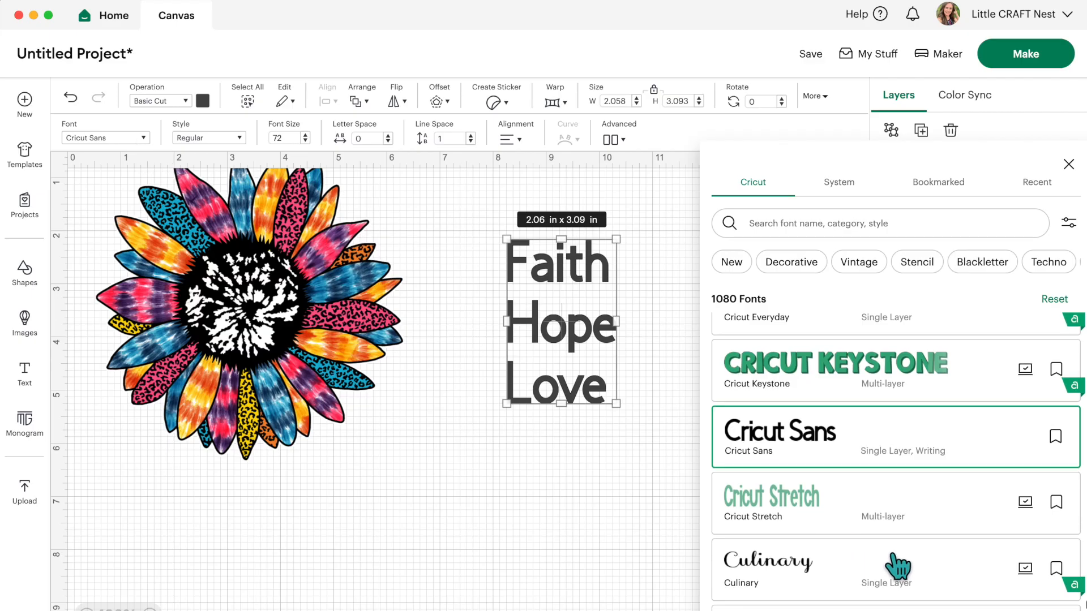
pyautogui.scroll(-3, 898, 565)
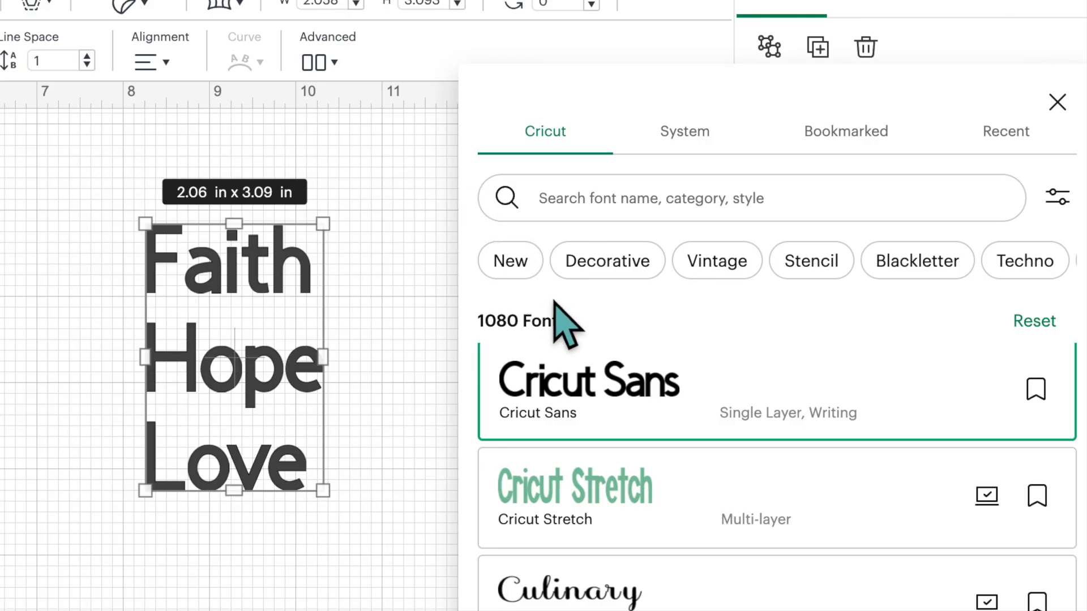
pyautogui.click(687, 148)
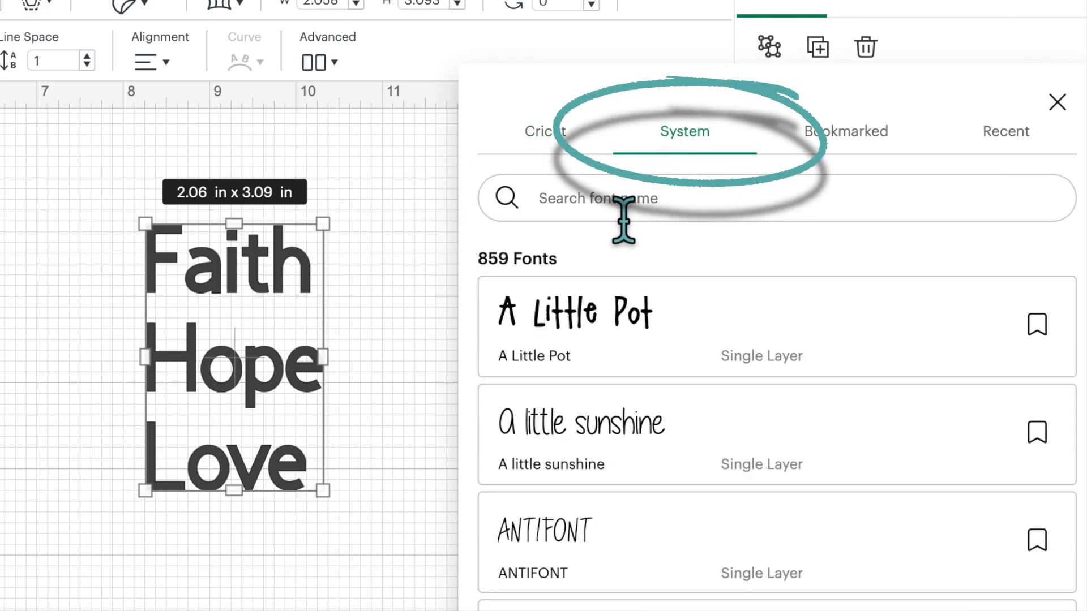
pyautogui.click(623, 215)
pyautogui.write('impact')
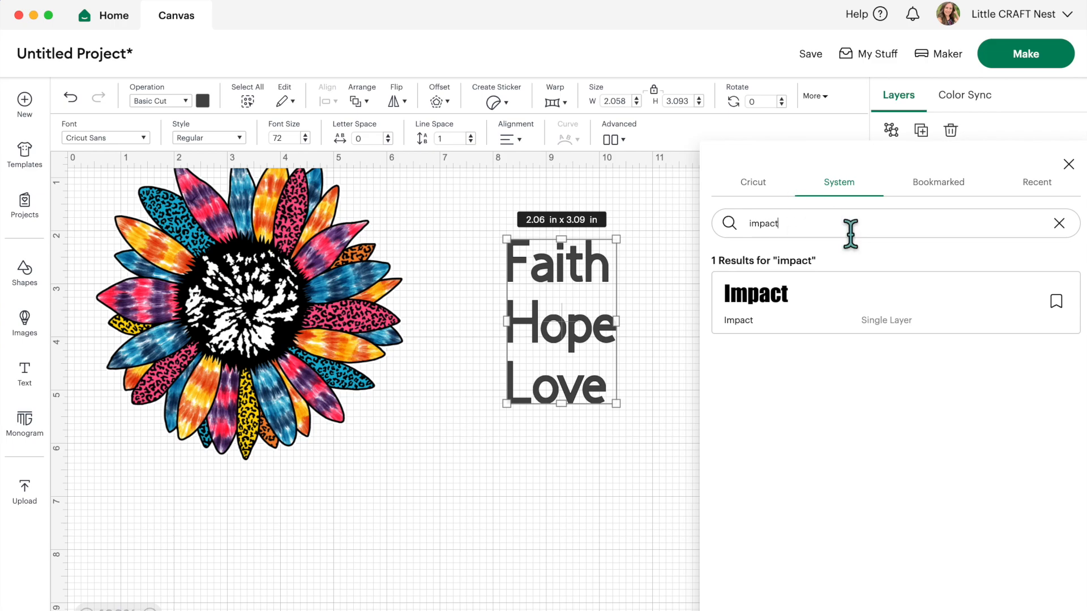
pyautogui.click(822, 290)
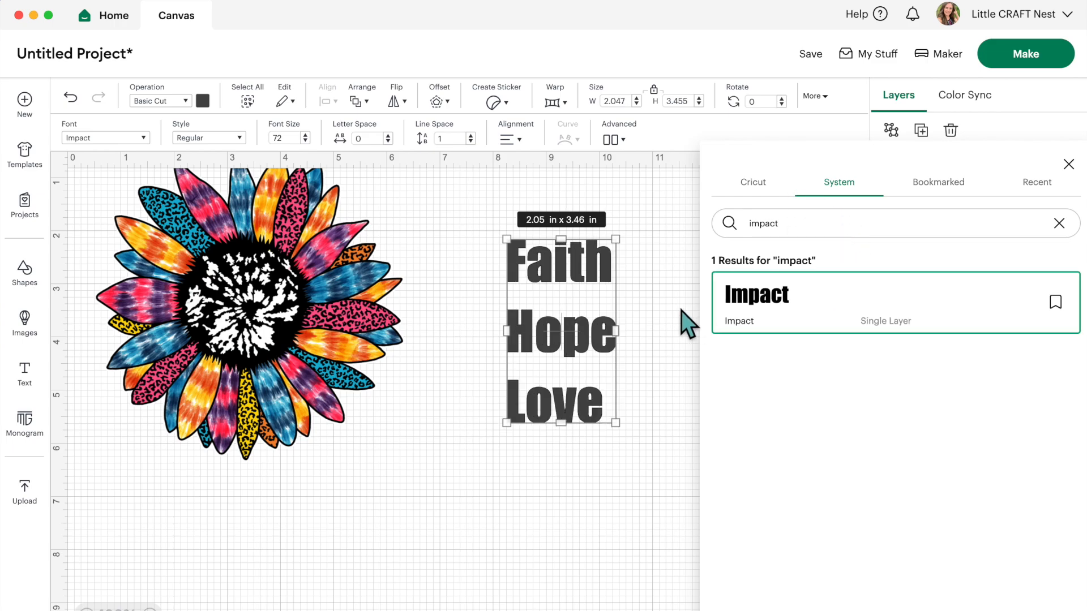
pyautogui.click(682, 311)
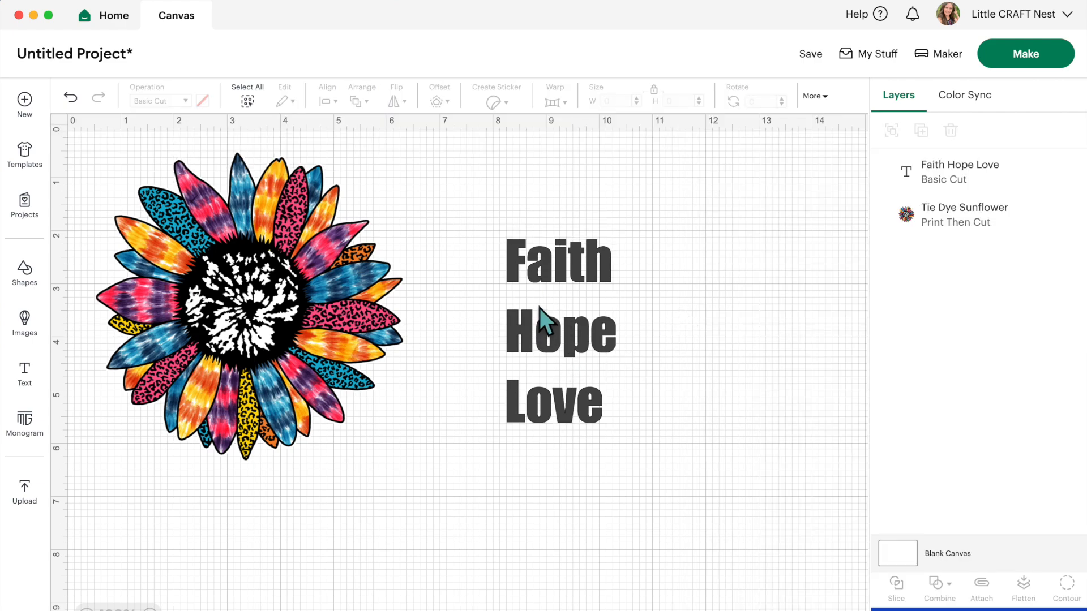
# Step: Set the line spacing of the Faith Hope Love text to -4
pyautogui.click(559, 376)
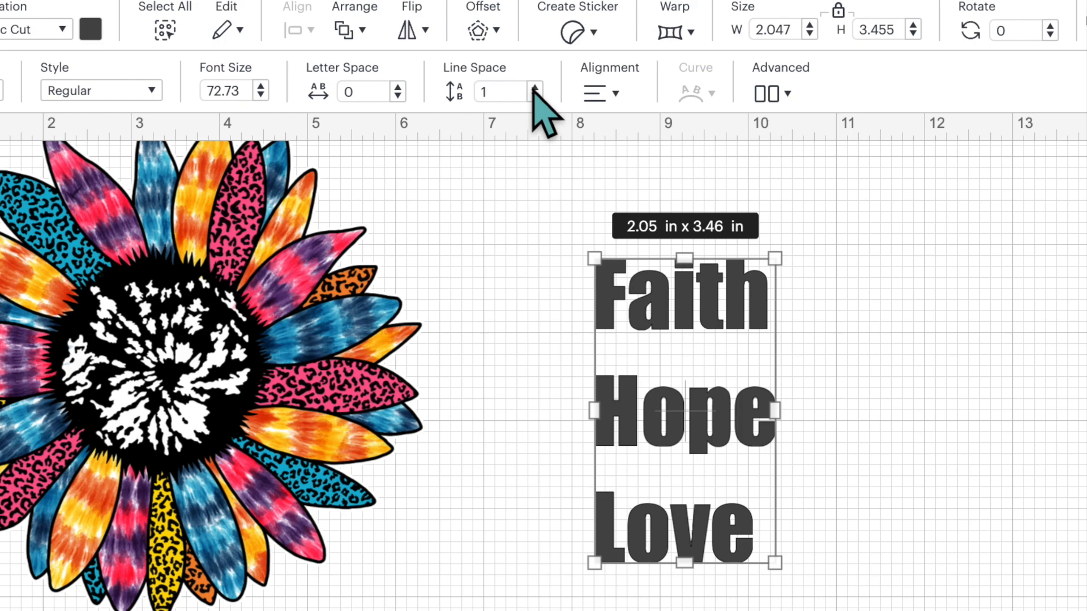
pyautogui.click(461, 139)
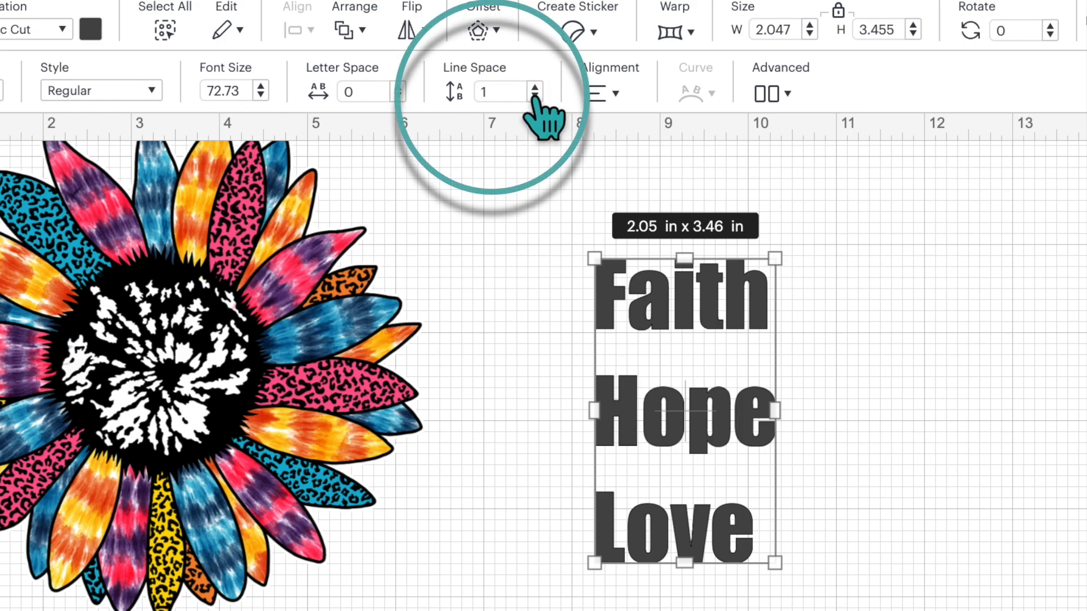
pyautogui.click(534, 97)
pyautogui.click(534, 96)
pyautogui.click(534, 97)
pyautogui.click(534, 97)
pyautogui.click(534, 96)
pyautogui.click(534, 97)
pyautogui.click(534, 97)
pyautogui.click(534, 97)
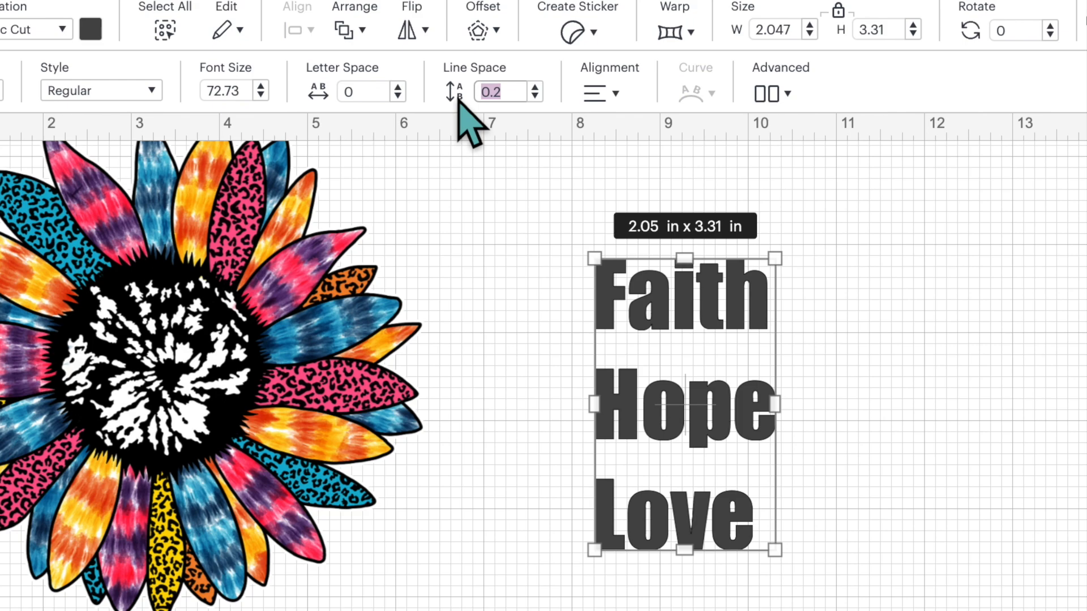
pyautogui.write('-4')
pyautogui.press('Return')
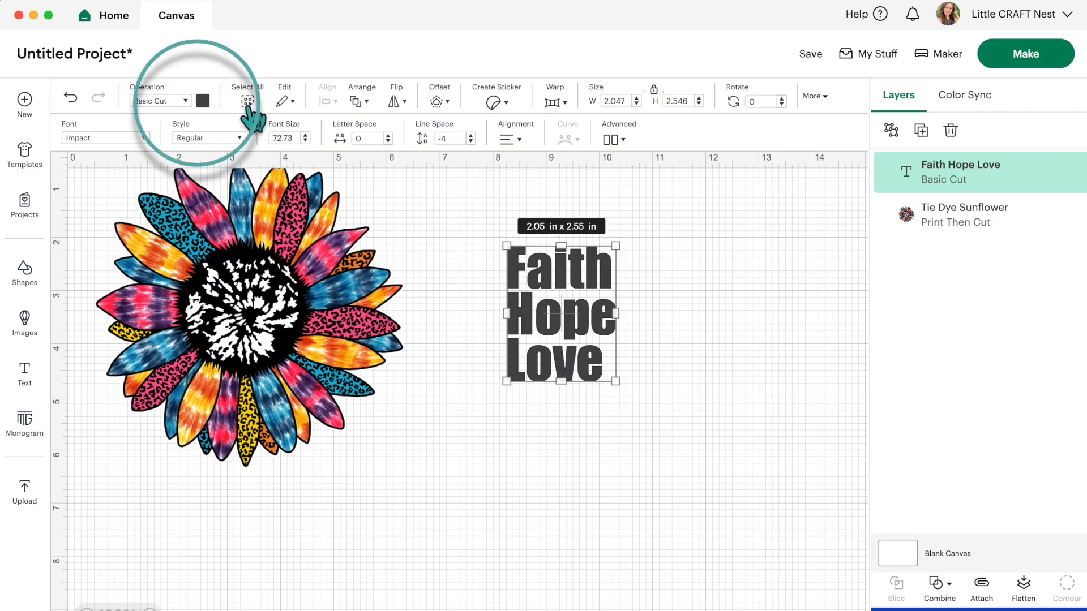
# Step: Change the Faith Hope Love text's material color to black
pyautogui.click(203, 100)
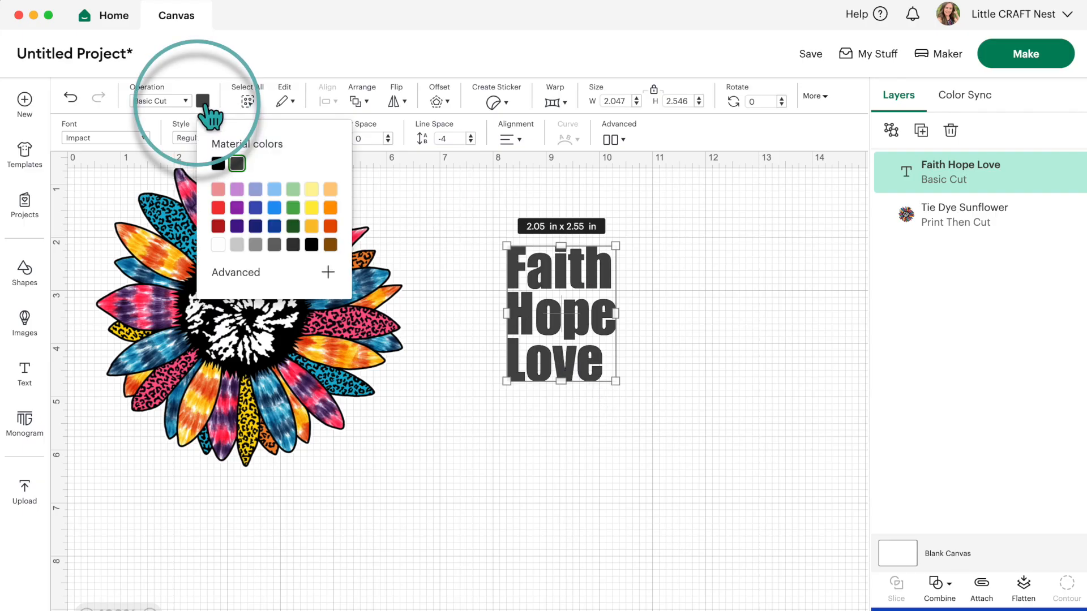
pyautogui.click(218, 164)
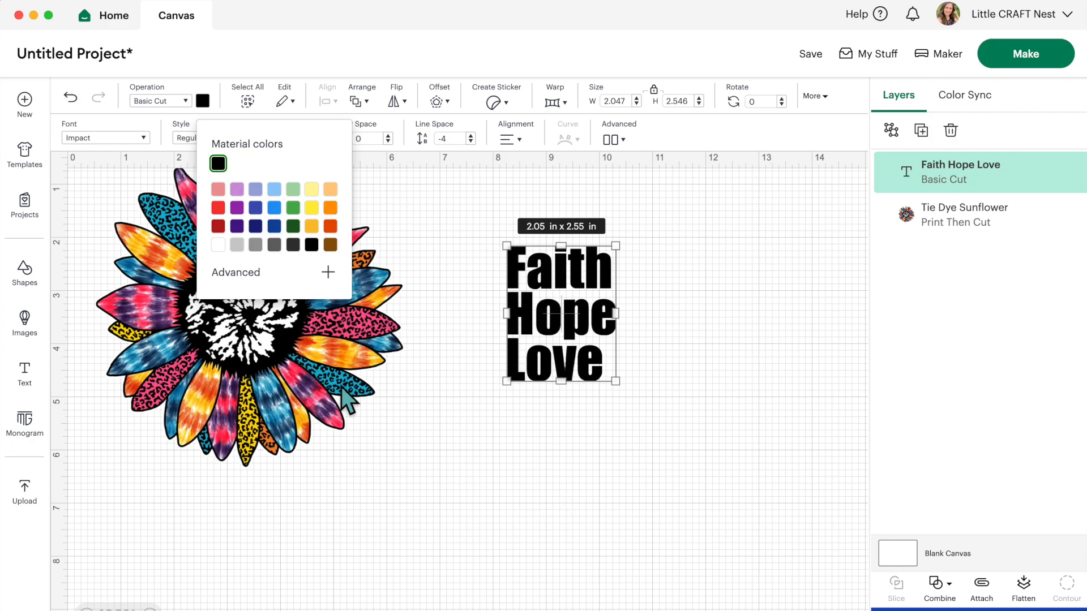
pyautogui.click(477, 518)
# Step: Reposition the sunflower, enlarge the text to about 4.35 x 5.41 in, and place it over the sunflower's right half
pyautogui.moveTo(339, 322); pyautogui.dragTo(365, 365)
pyautogui.moveTo(552, 342); pyautogui.dragTo(482, 334)
pyautogui.moveTo(650, 497); pyautogui.dragTo(685, 529)
pyautogui.moveTo(627, 413); pyautogui.dragTo(532, 414)
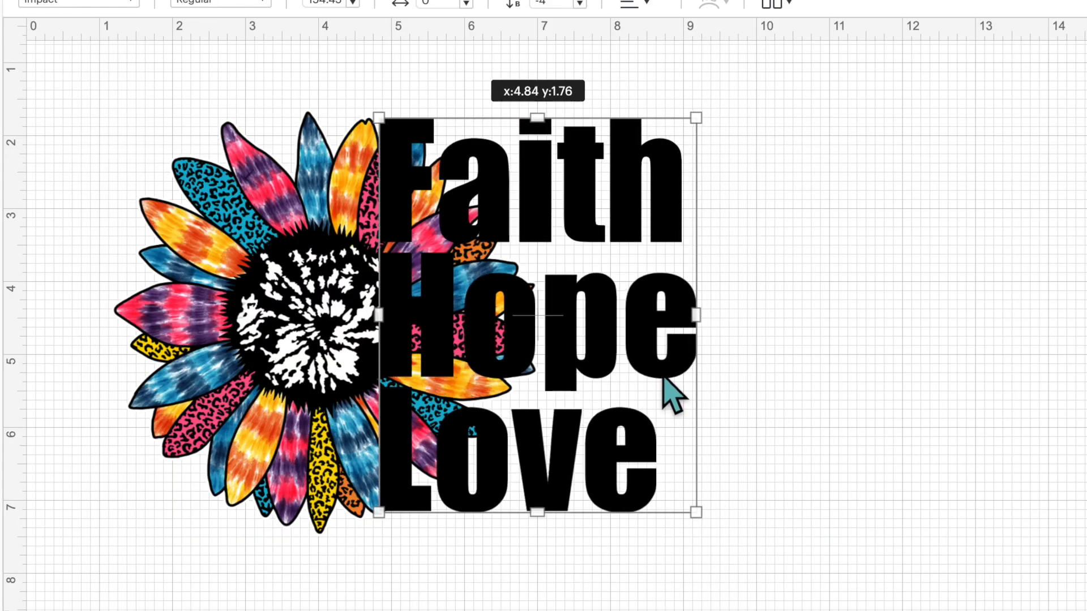
pyautogui.moveTo(664, 378); pyautogui.dragTo(619, 390)
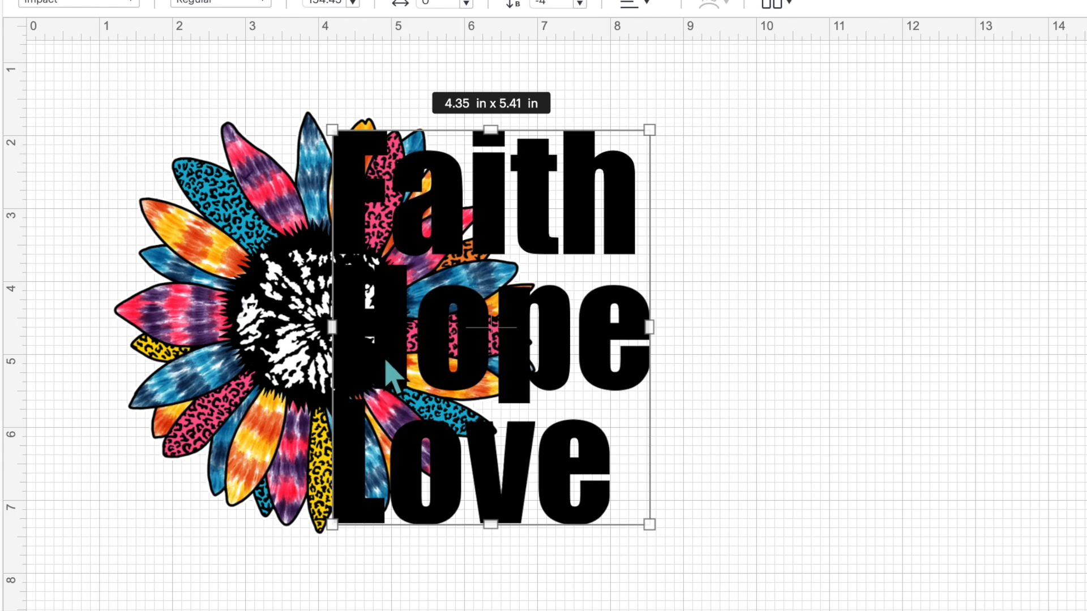
# Step: Fine-tune the text's position over the sunflower's right half and enlarge it to about 4.64 x 5.77 in
pyautogui.moveTo(387, 367); pyautogui.dragTo(398, 377)
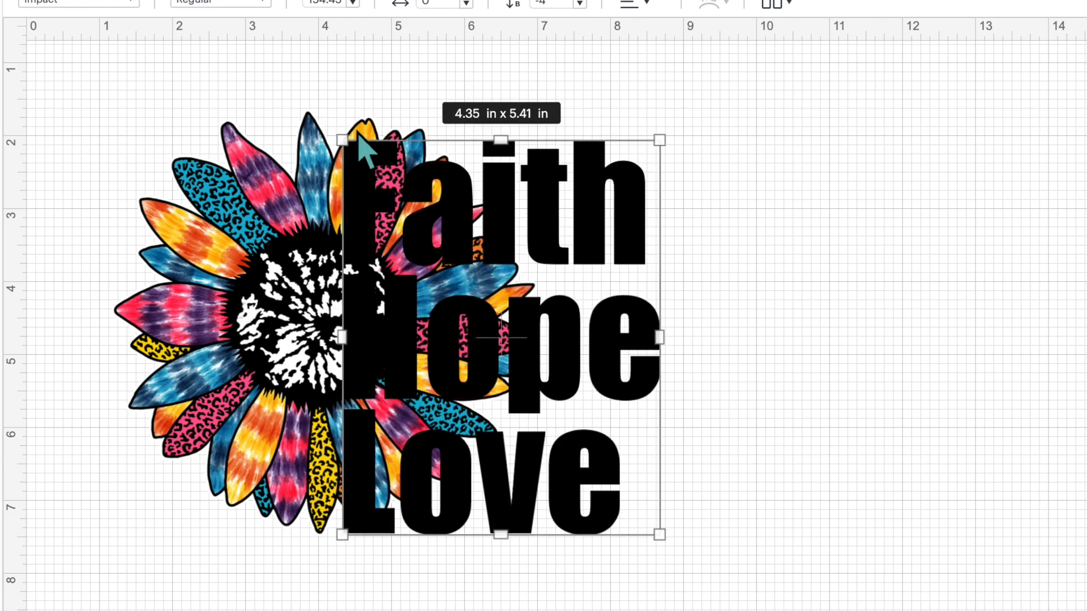
pyautogui.moveTo(447, 502); pyautogui.dragTo(438, 461)
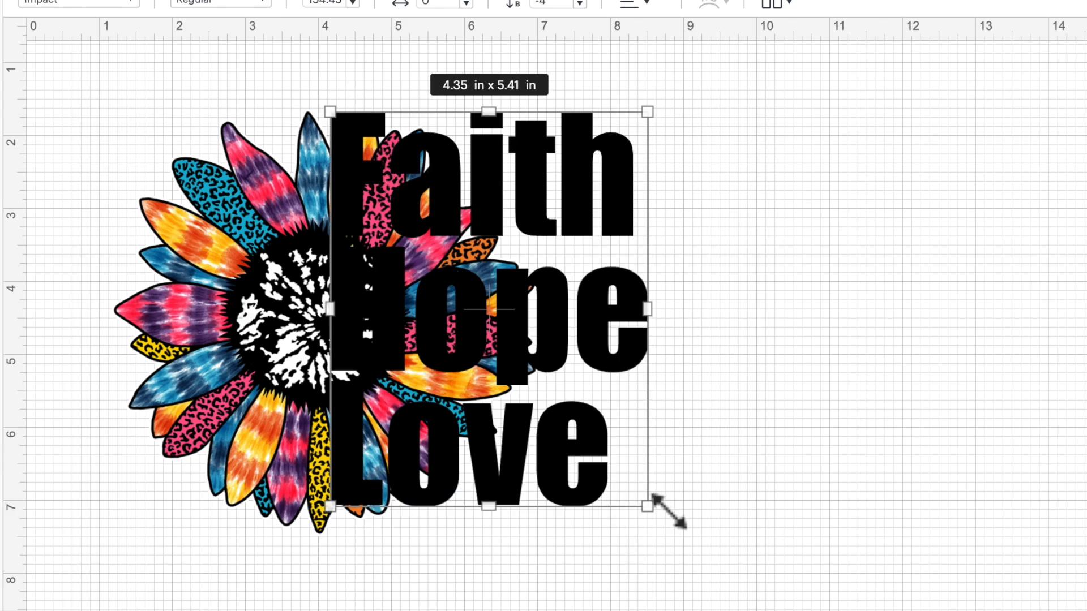
pyautogui.moveTo(668, 522); pyautogui.dragTo(690, 535)
pyautogui.moveTo(594, 466); pyautogui.dragTo(596, 469)
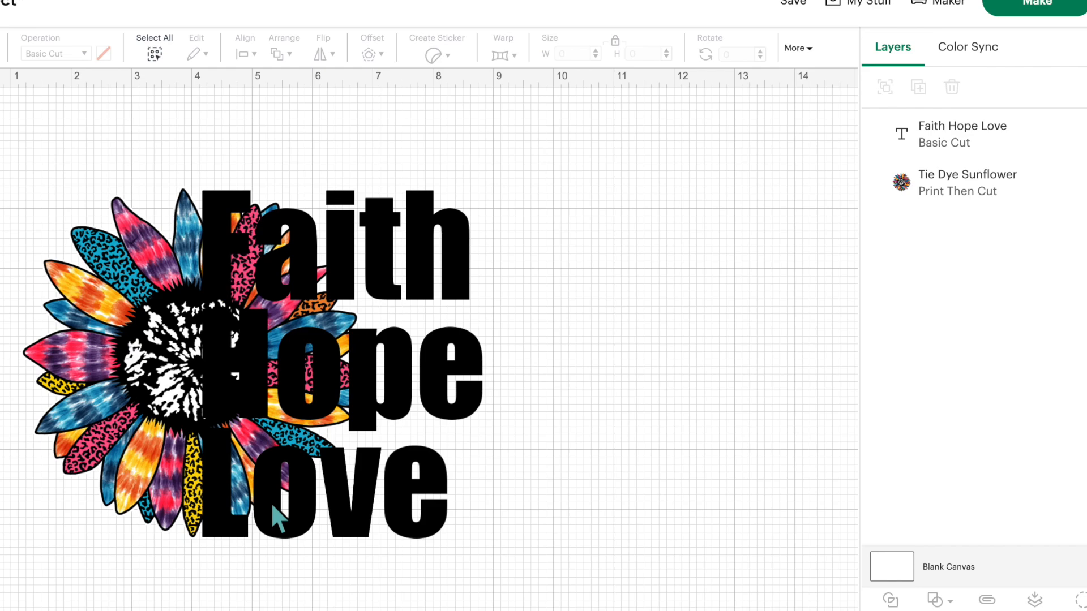
# Step: Slice the Faith Hope Love text and the Tie Dye Sunflower with each other
pyautogui.moveTo(540, 128); pyautogui.dragTo(134, 374)
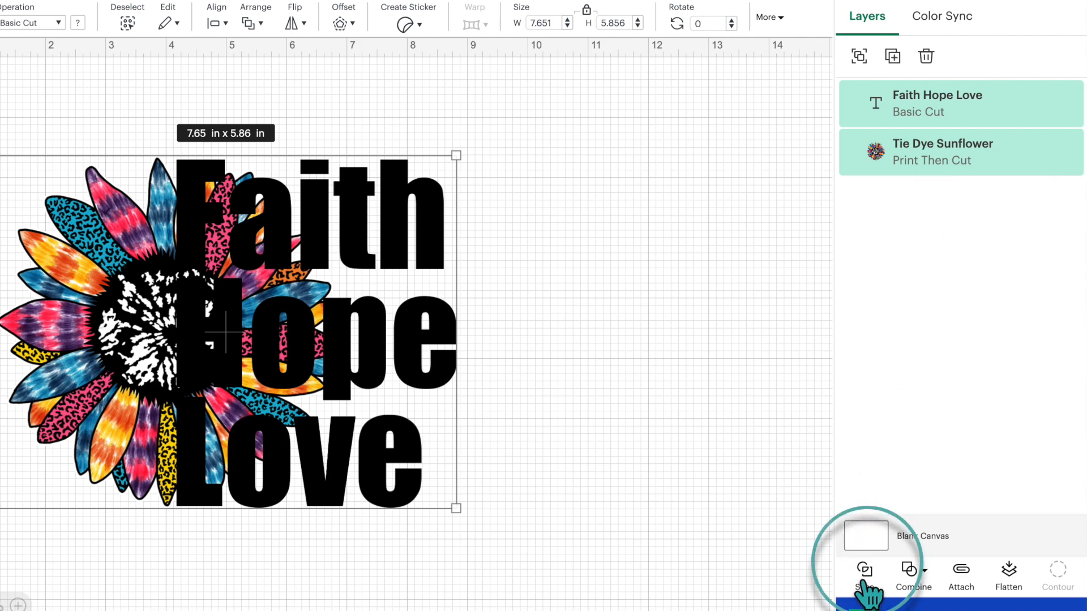
pyautogui.click(863, 574)
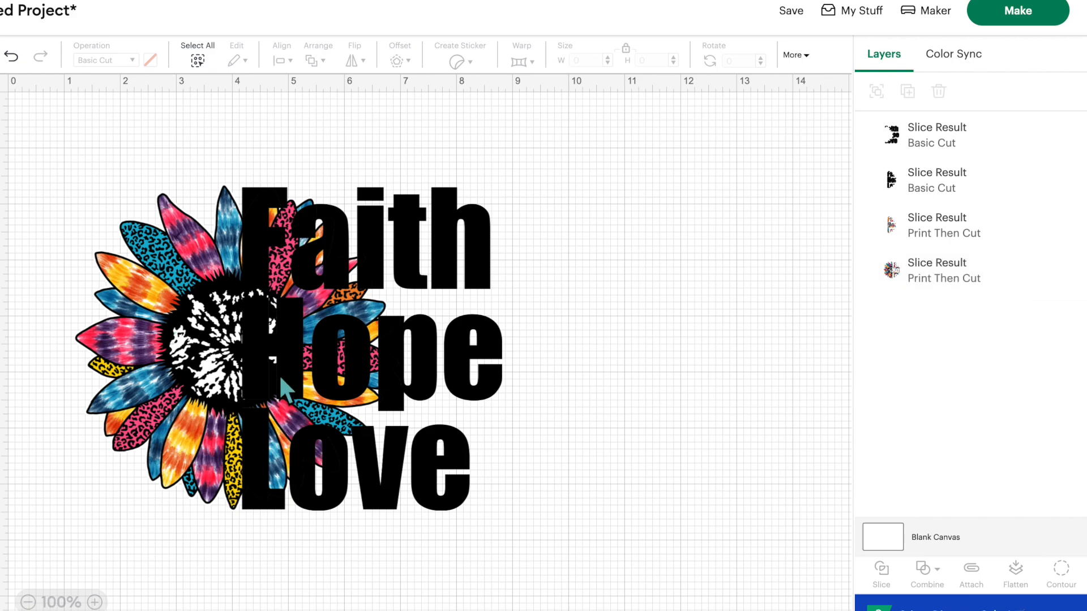
# Step: Pull the slice results apart to inspect the pieces, and undo those moves
pyautogui.moveTo(168, 346); pyautogui.dragTo(113, 298)
pyautogui.moveTo(431, 250); pyautogui.dragTo(647, 242)
pyautogui.moveTo(318, 352); pyautogui.dragTo(435, 354)
pyautogui.moveTo(281, 378); pyautogui.dragTo(260, 328)
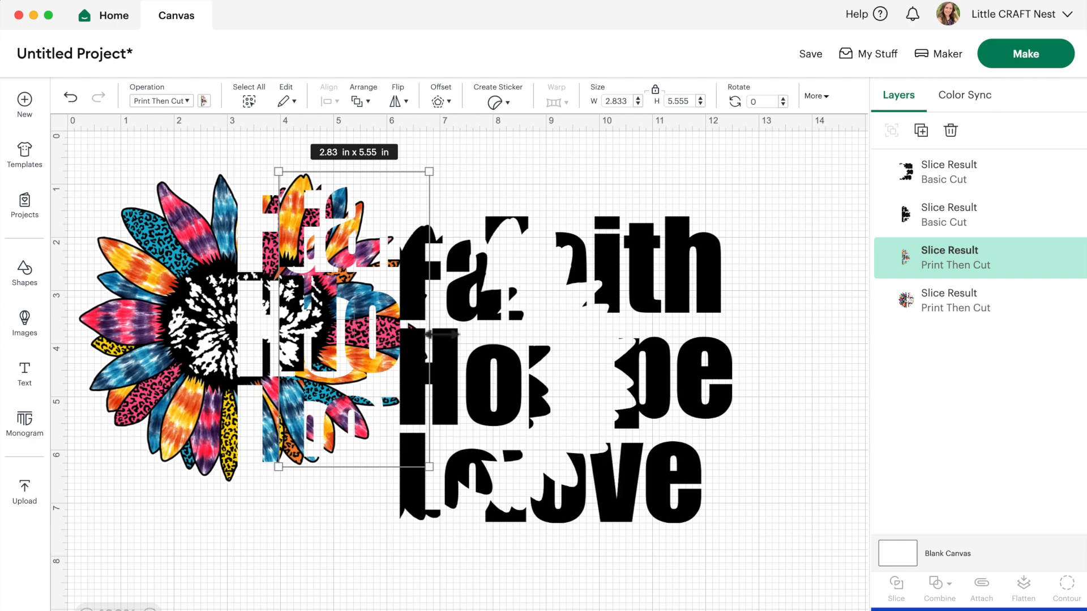
pyautogui.click(73, 99)
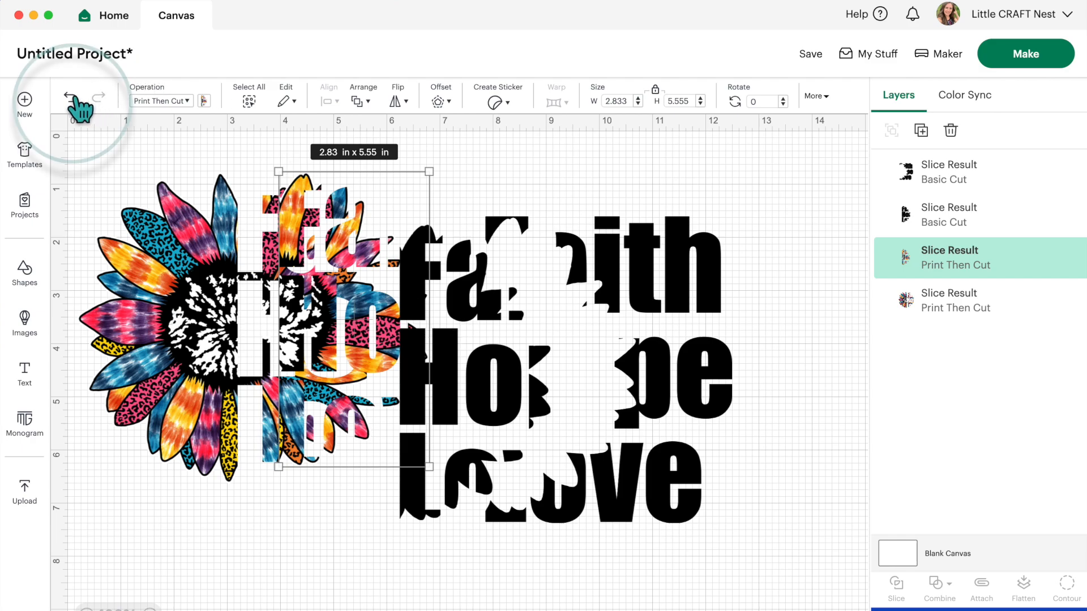
pyautogui.click(72, 99)
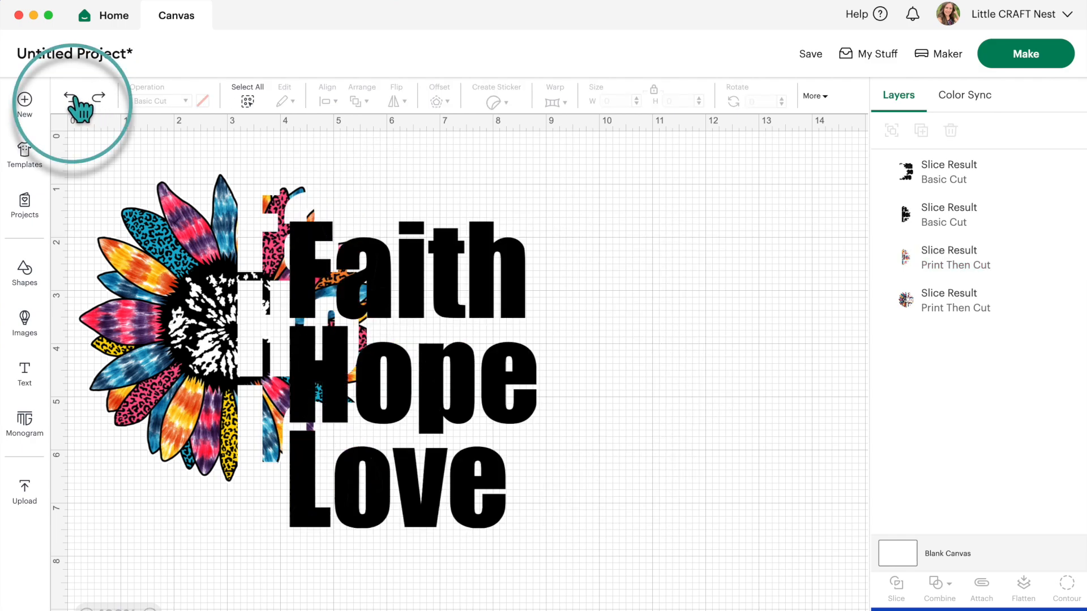
pyautogui.click(74, 98)
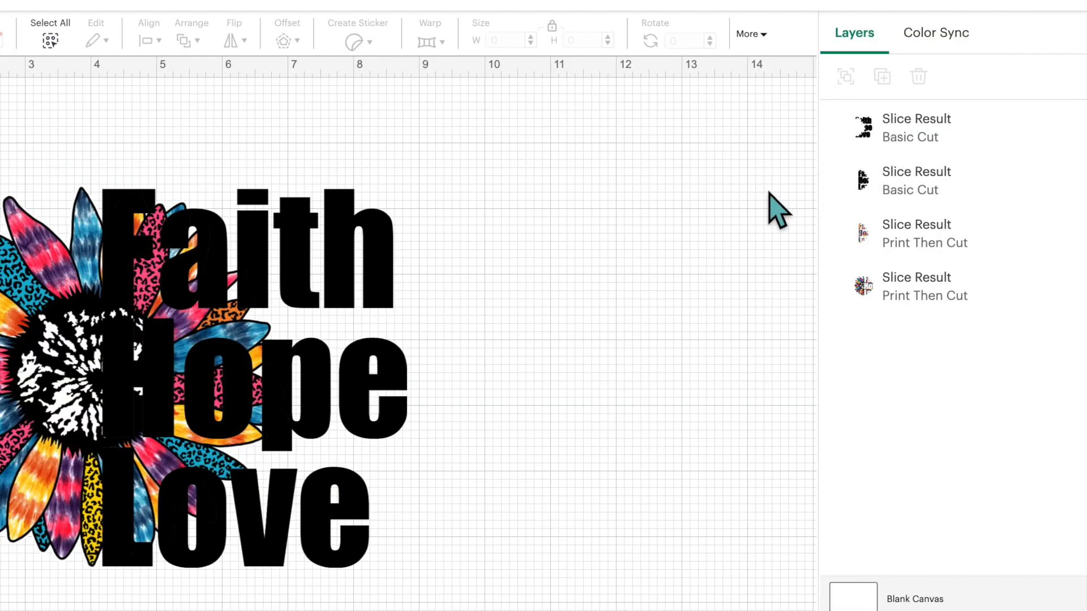
# Step: Delete the black Basic Cut slice result that covers the overlap between the text and the sunflower
pyautogui.click(984, 136)
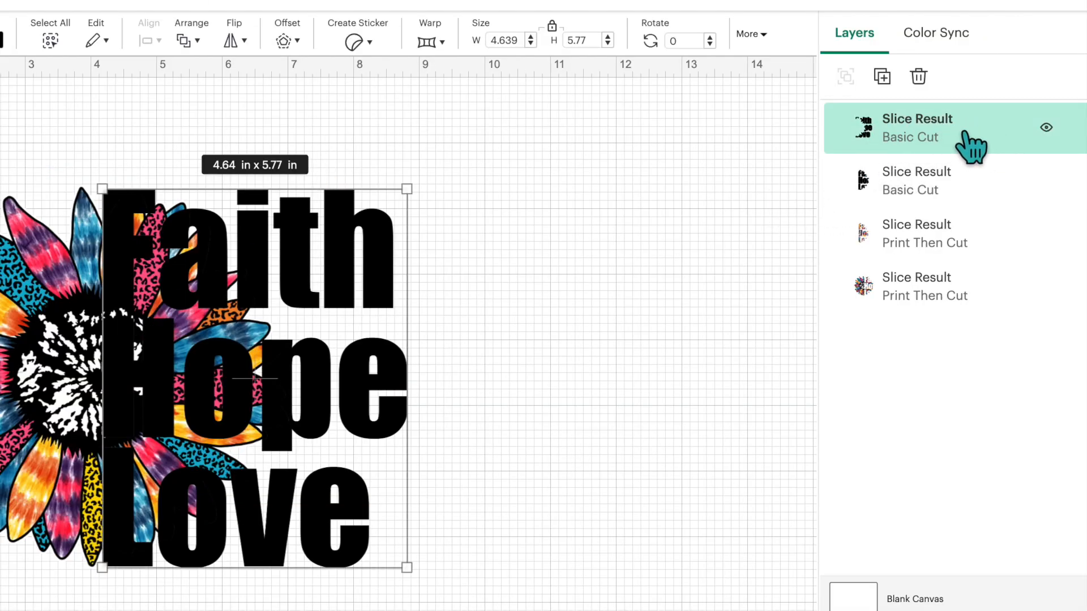
pyautogui.click(909, 190)
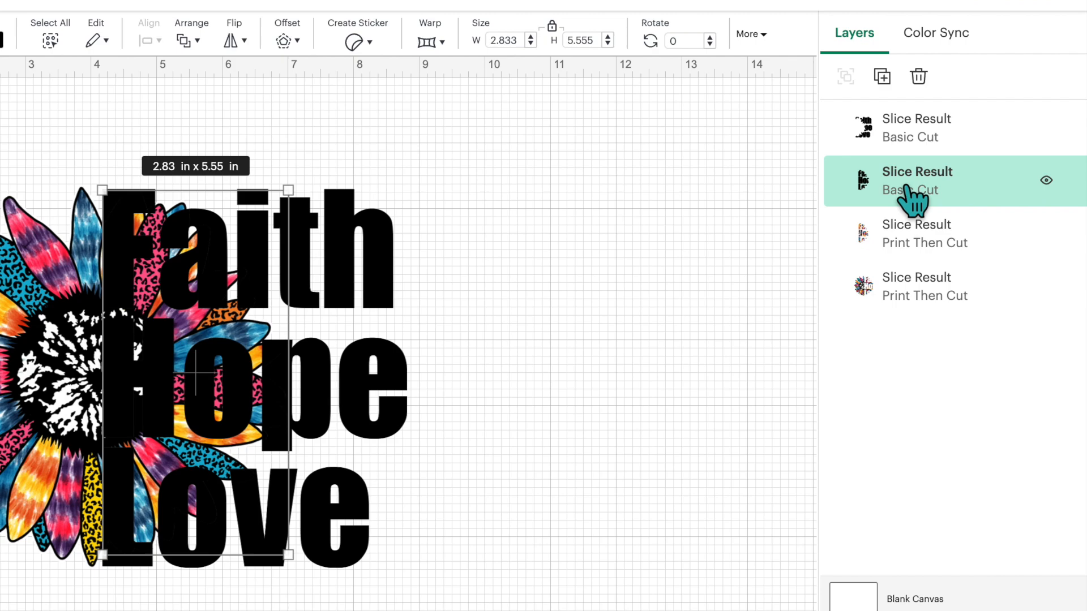
pyautogui.press('Delete')
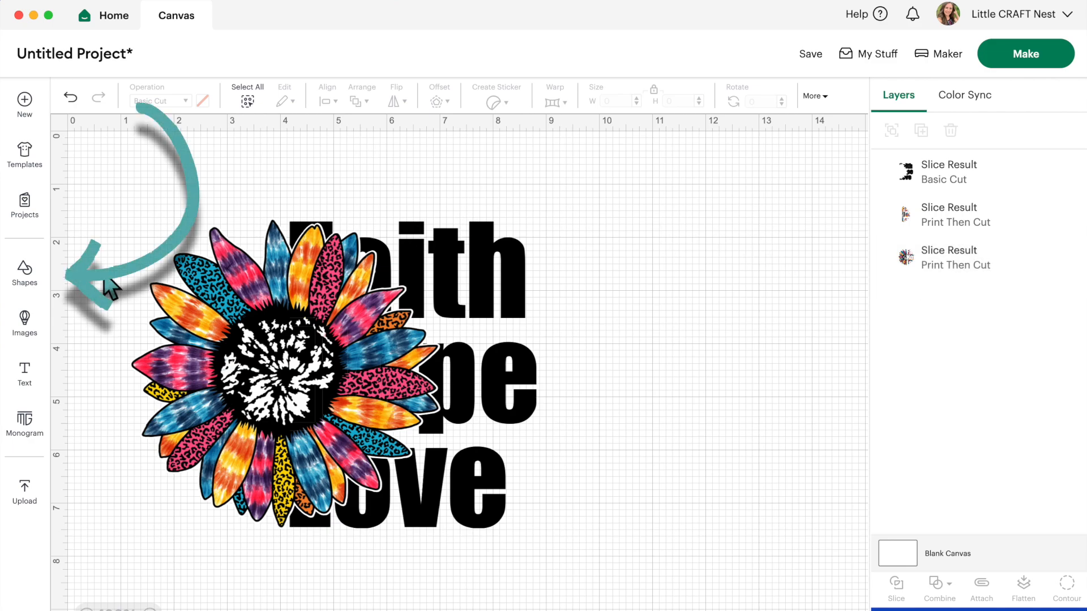
# Step: Add a square shape, enlarge it to about 6.15 x 6.15 in, and place it over the sunflower's right half and text
pyautogui.click(24, 272)
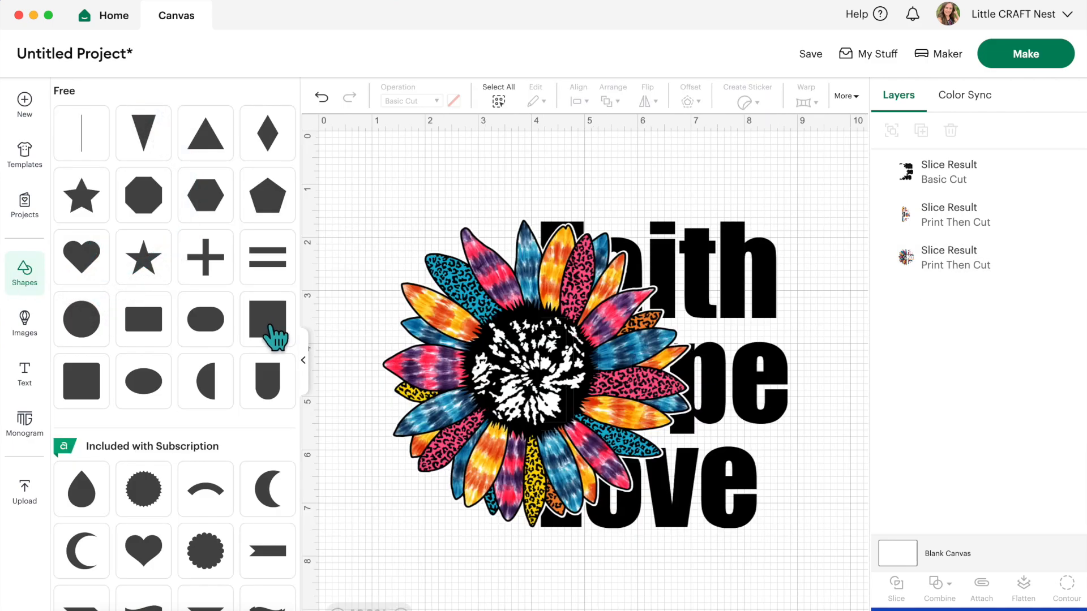
pyautogui.click(272, 331)
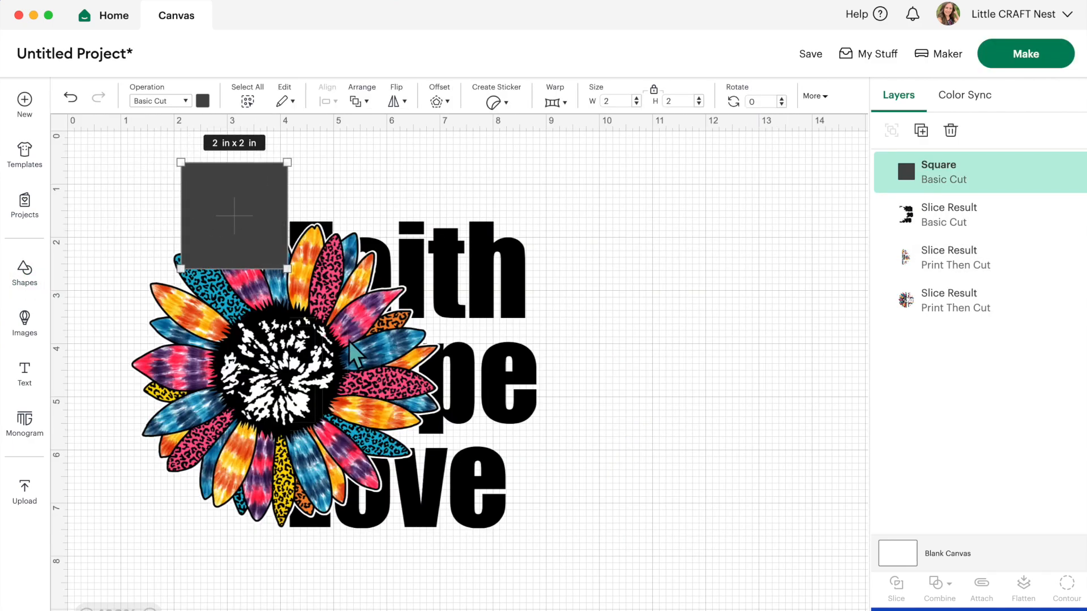
pyautogui.moveTo(287, 269); pyautogui.dragTo(488, 470)
pyautogui.moveTo(378, 349); pyautogui.dragTo(477, 401)
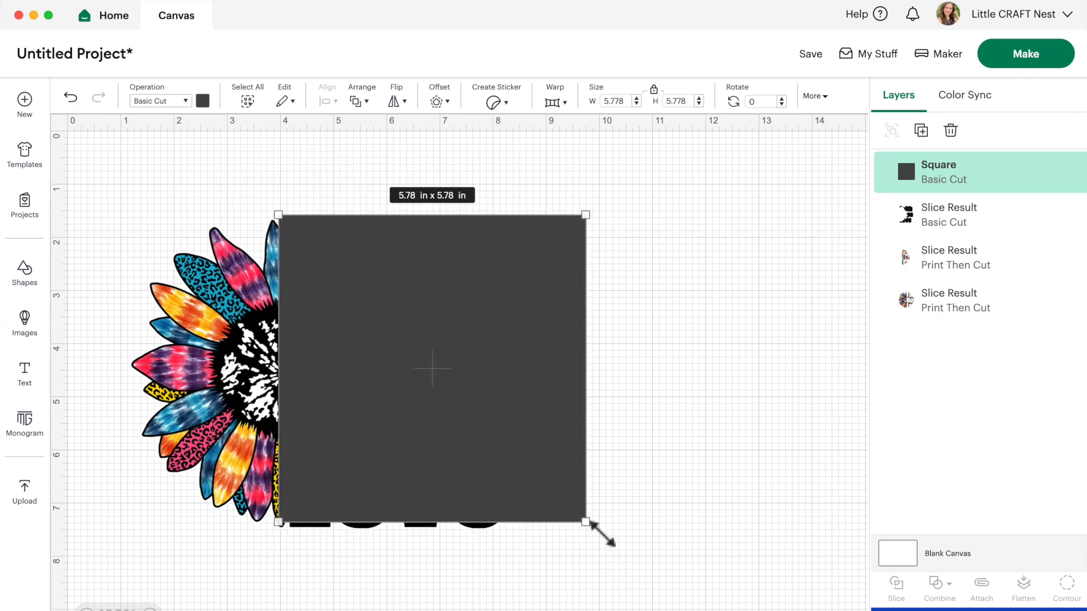
pyautogui.moveTo(601, 534); pyautogui.dragTo(622, 552)
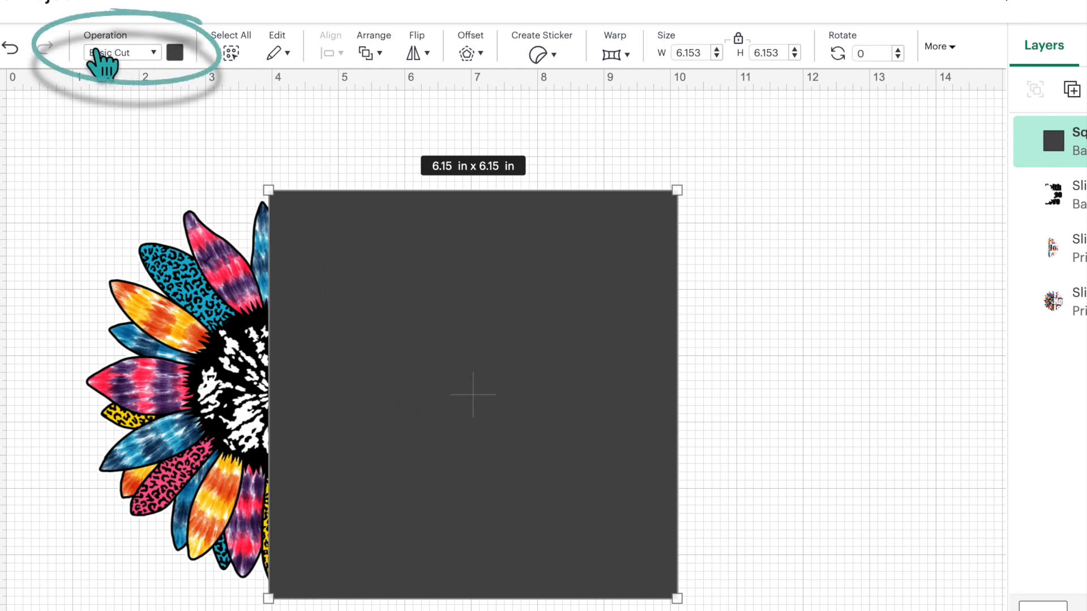
# Step: Change the square's operation to Guide and widen it to about 6.4 in while covering the text
pyautogui.click(113, 54)
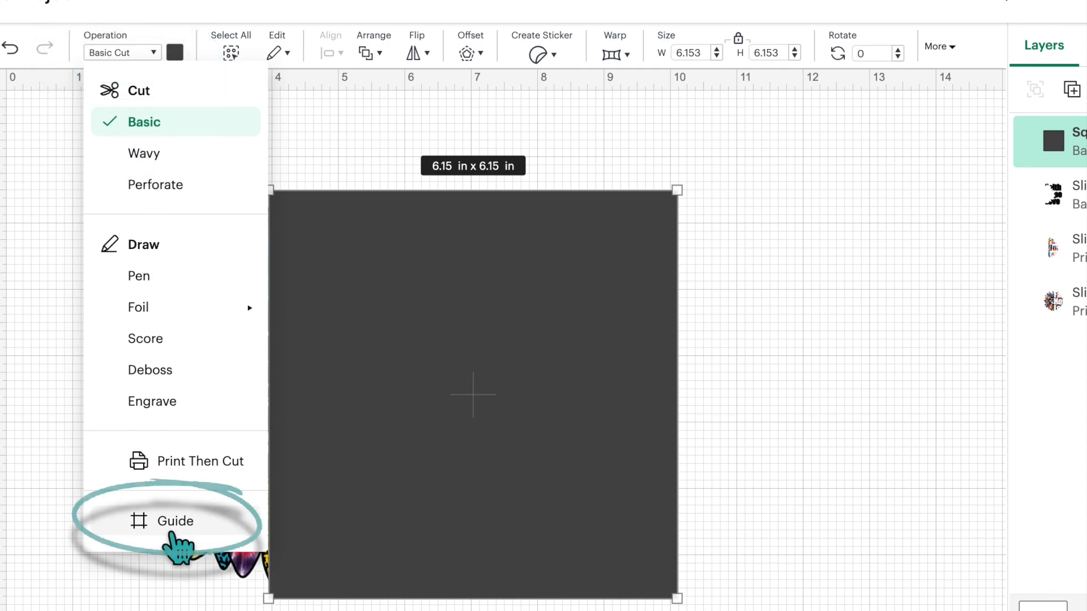
pyautogui.click(170, 523)
pyautogui.moveTo(689, 388); pyautogui.dragTo(638, 386)
pyautogui.moveTo(840, 225); pyautogui.dragTo(852, 226)
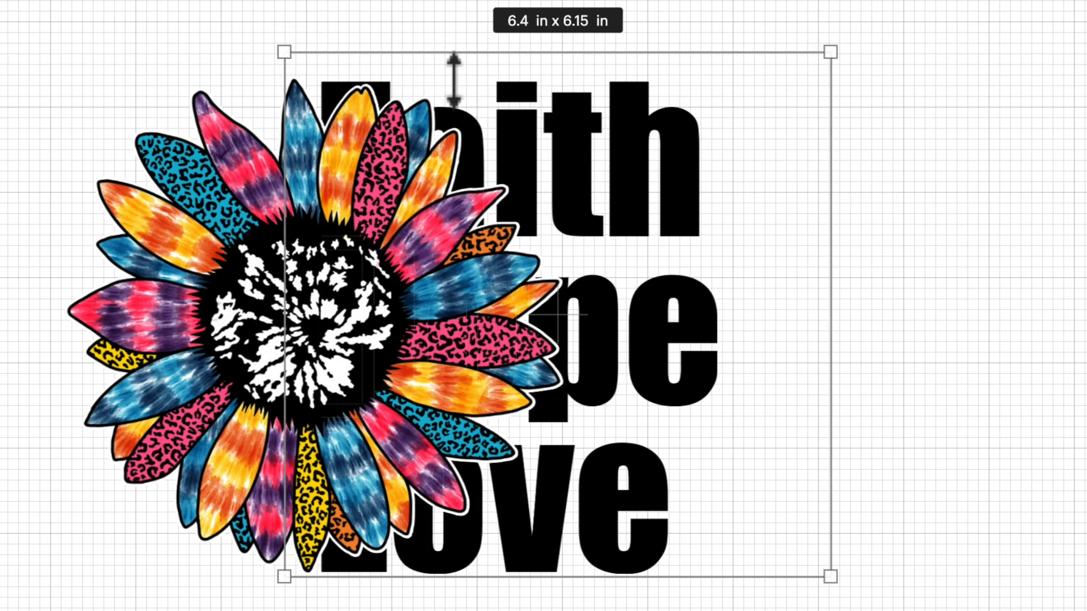
# Step: Nudge the guide square so its left edge runs through the sunflower's center, just left of the text
pyautogui.click(917, 79)
pyautogui.moveTo(450, 73); pyautogui.dragTo(462, 75)
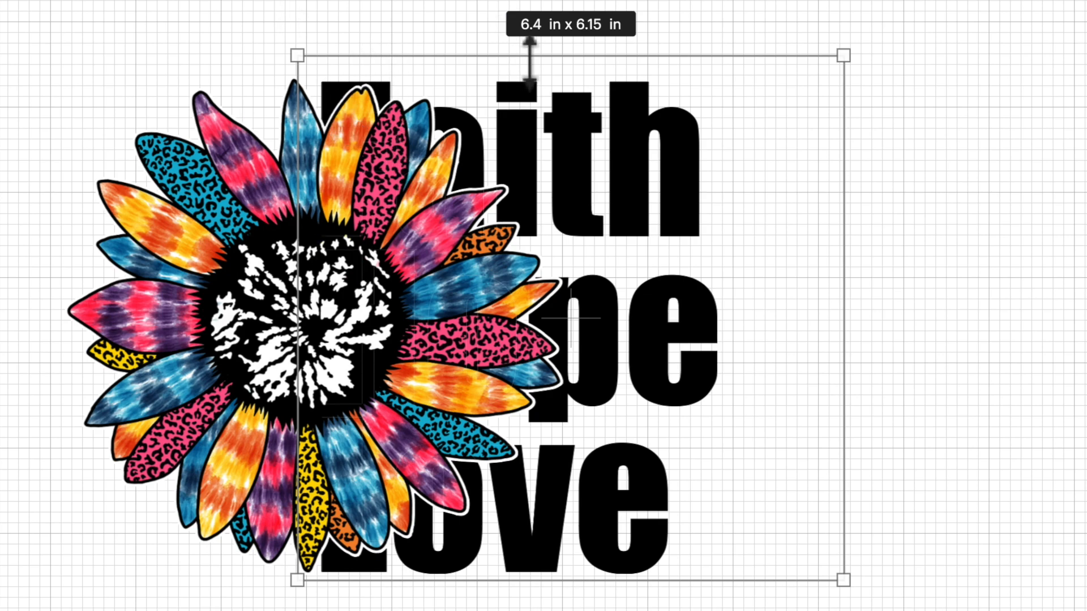
pyautogui.moveTo(774, 111); pyautogui.dragTo(781, 117)
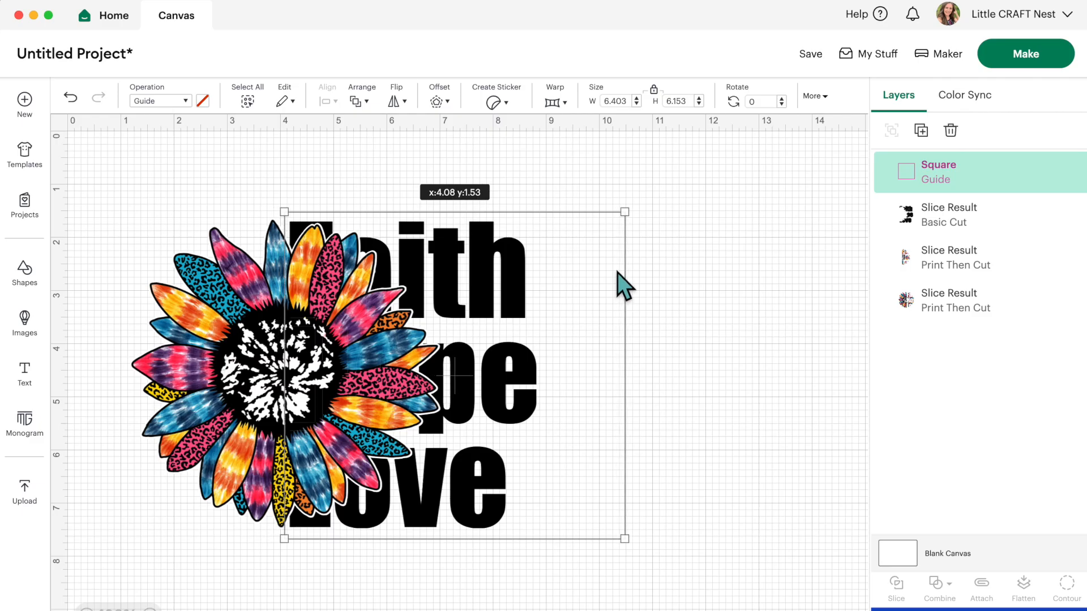
pyautogui.moveTo(617, 273); pyautogui.dragTo(611, 273)
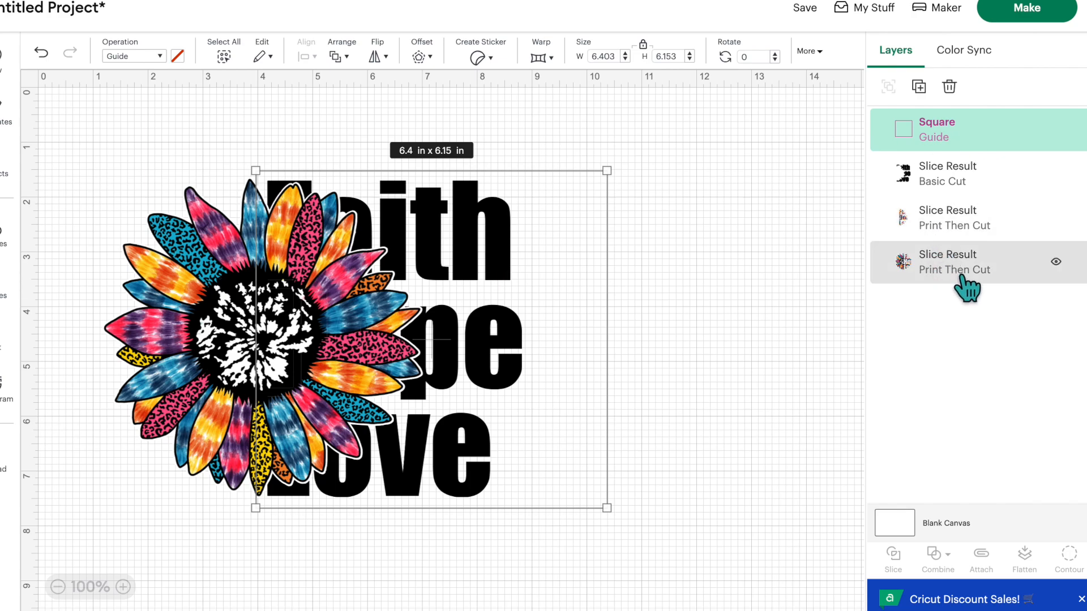
# Step: Slice the sunflower with the guide square and delete both Guide pieces plus the Print Then Cut piece around the letters
pyautogui.keyDown('shift'); pyautogui.click(988, 280); pyautogui.keyUp('shift')
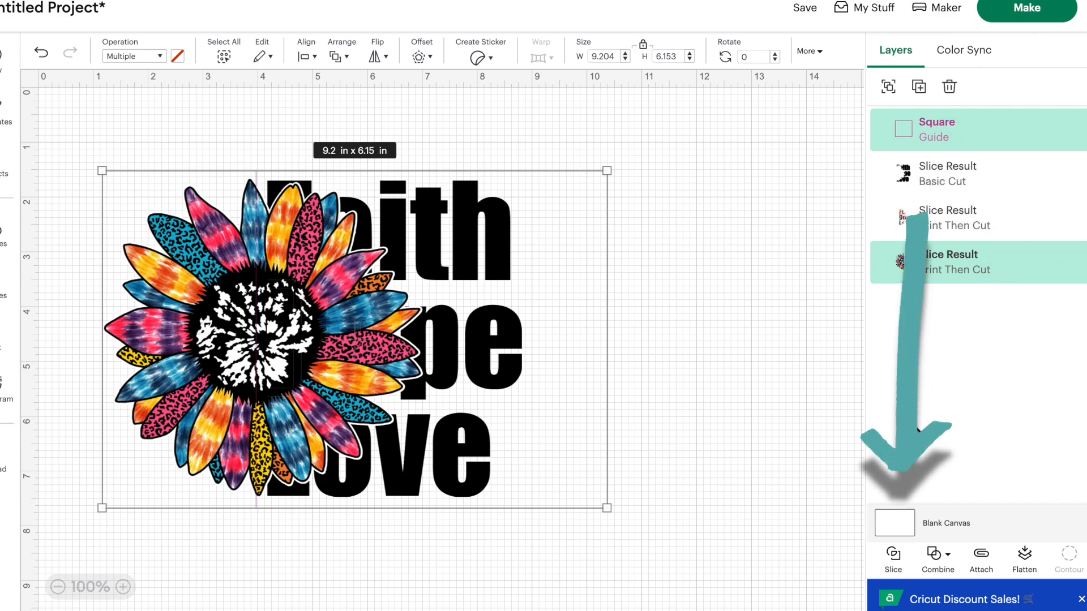
pyautogui.click(893, 556)
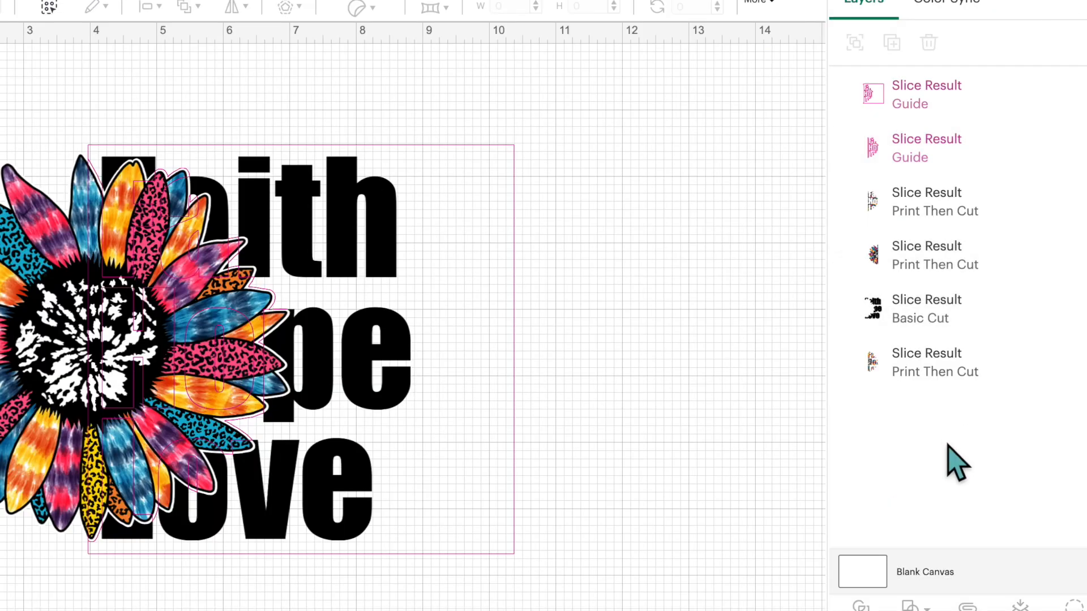
pyautogui.click(961, 105)
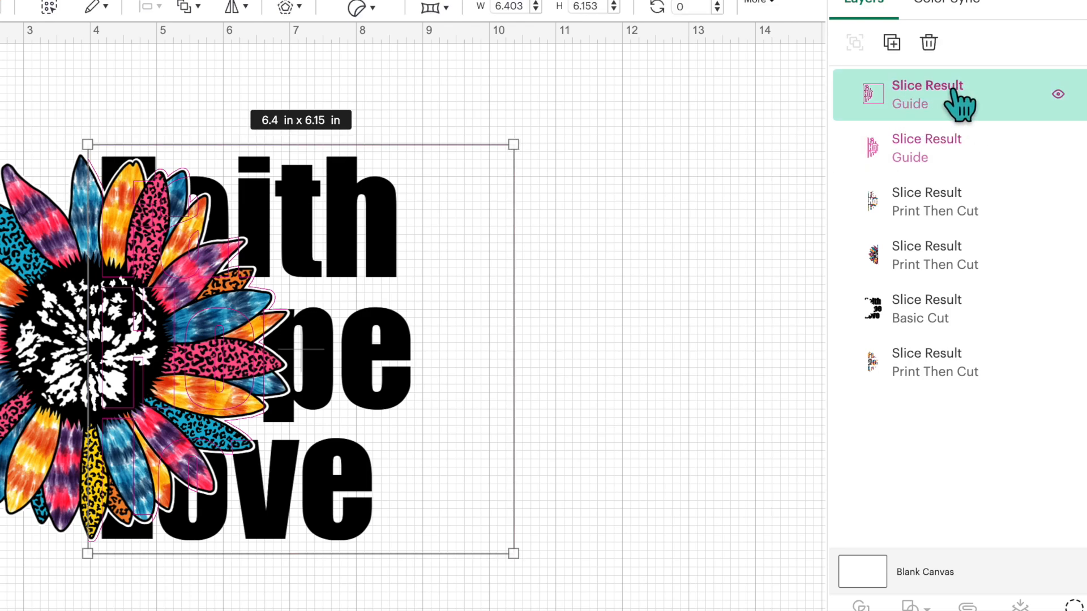
pyautogui.press('Delete')
pyautogui.click(952, 104)
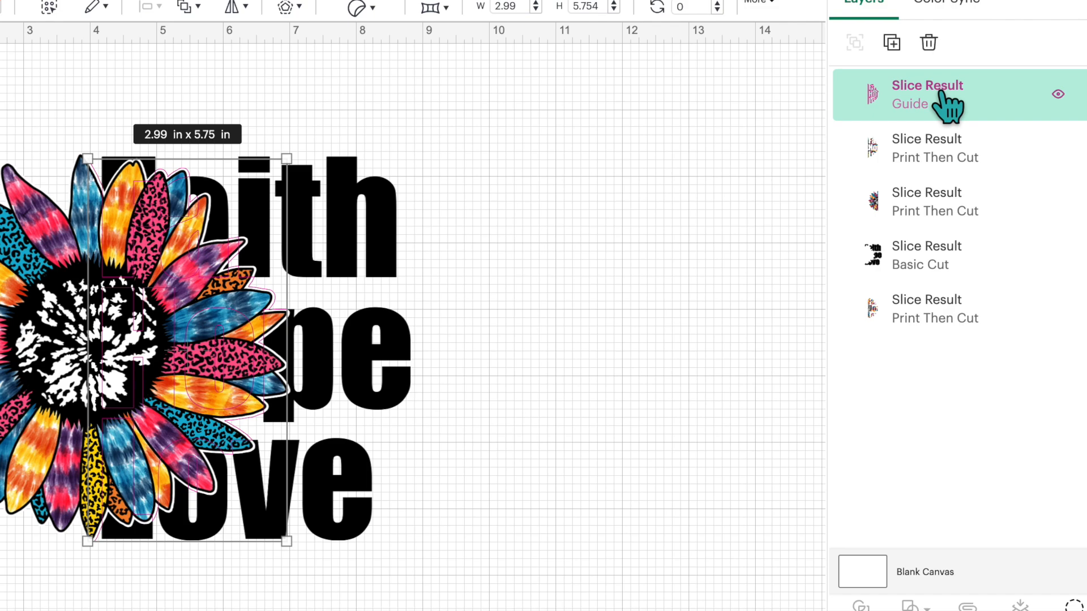
pyautogui.press('Delete')
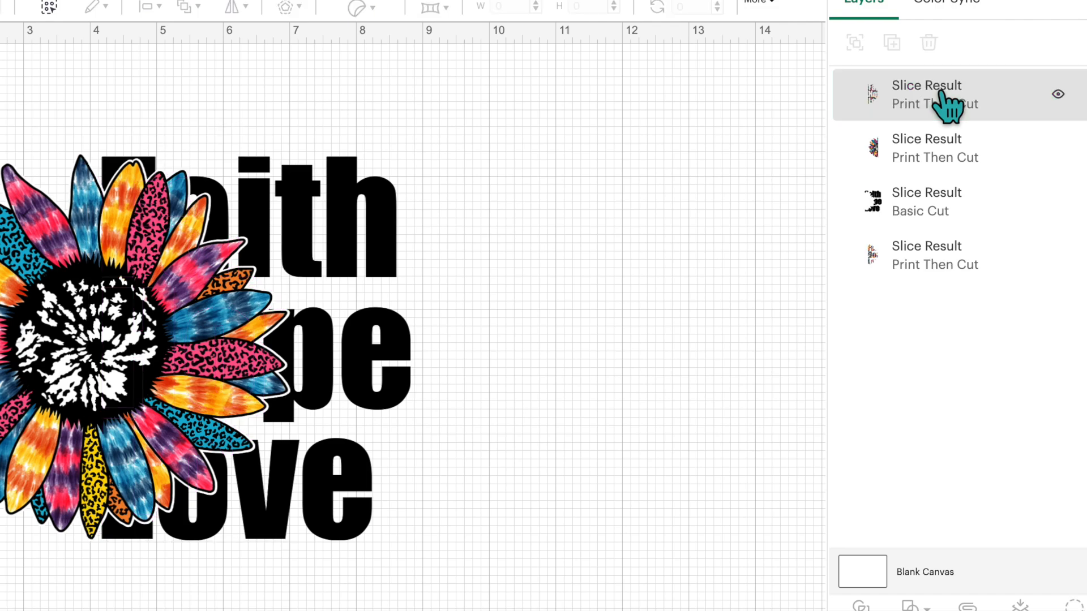
pyautogui.click(975, 109)
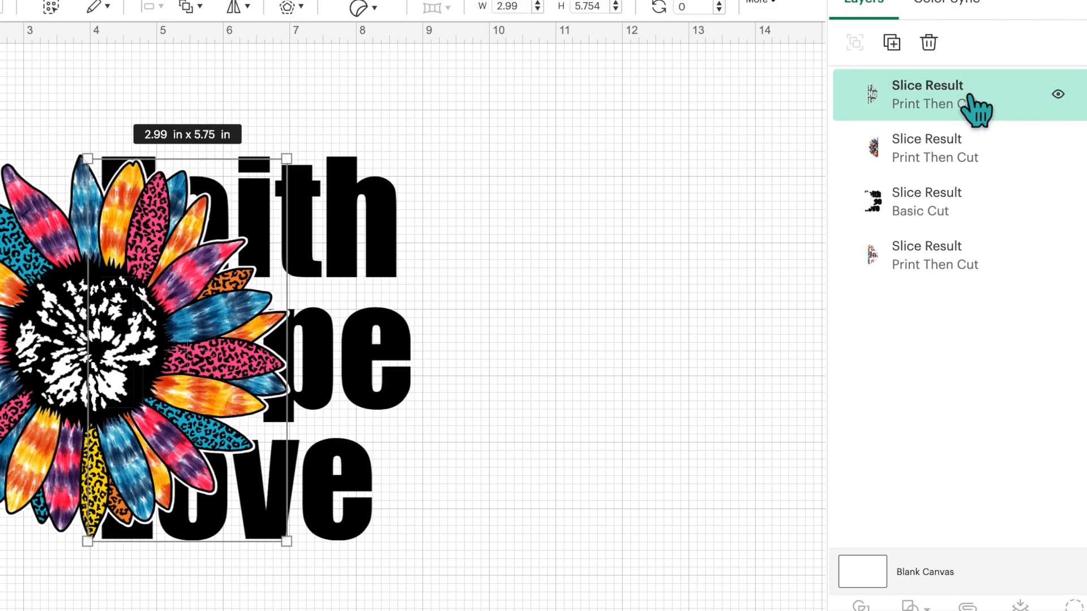
pyautogui.press('Delete')
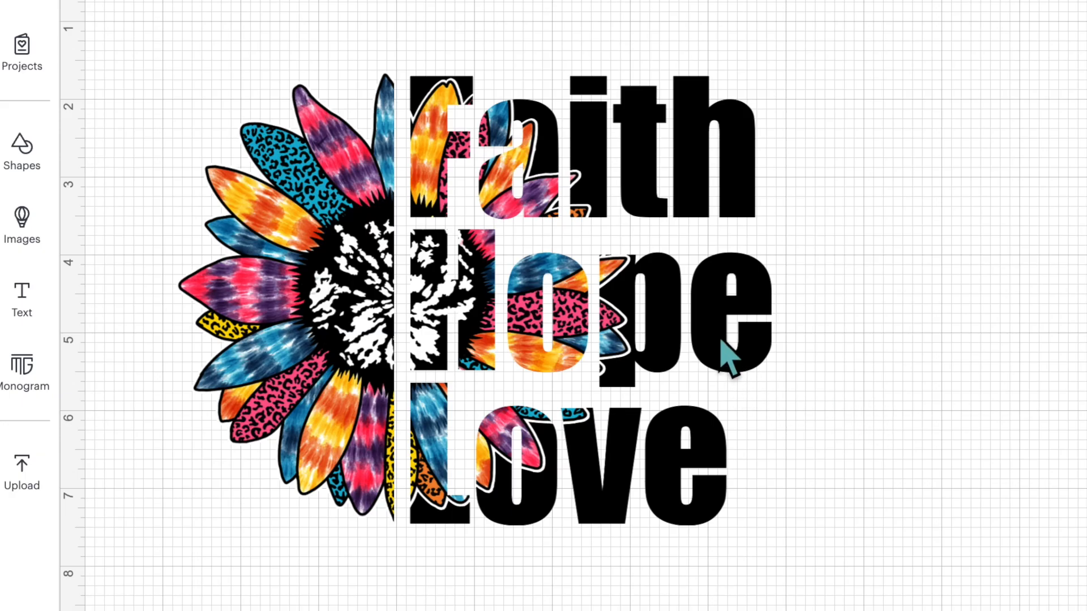
# Step: Pull the three remaining slice results apart to inspect the black letters, the patterned letters and the half sunflower
pyautogui.moveTo(720, 339); pyautogui.dragTo(863, 327)
pyautogui.moveTo(453, 305); pyautogui.dragTo(538, 318)
pyautogui.moveTo(342, 303); pyautogui.dragTo(328, 291)
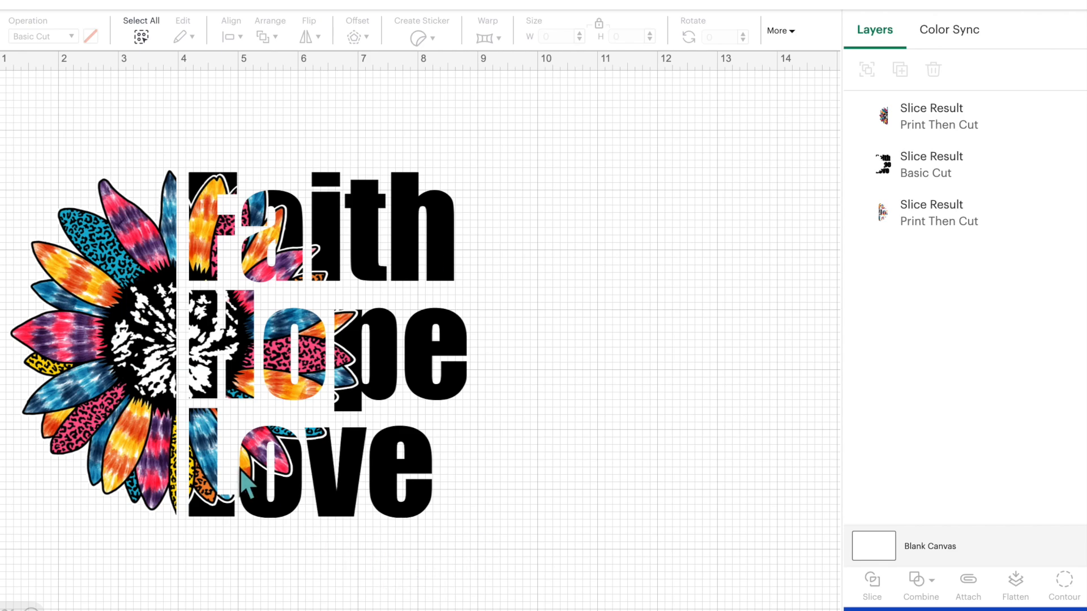
# Step: Flatten the black letter pieces and the sunflower-patterned letter pieces into one Print Then Cut layer
pyautogui.moveTo(543, 154); pyautogui.dragTo(311, 387)
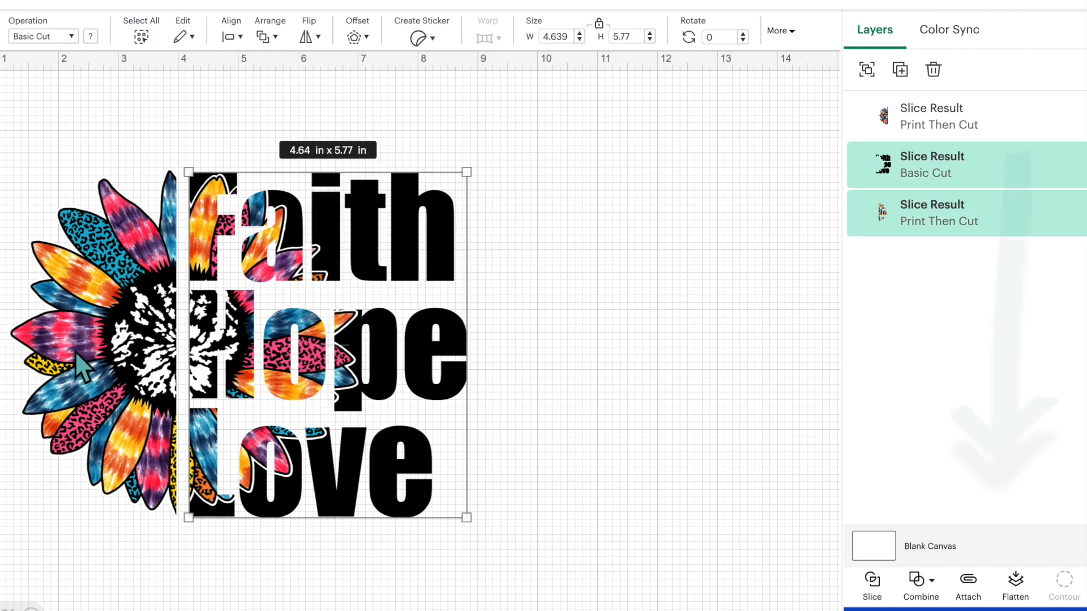
pyautogui.click(1023, 593)
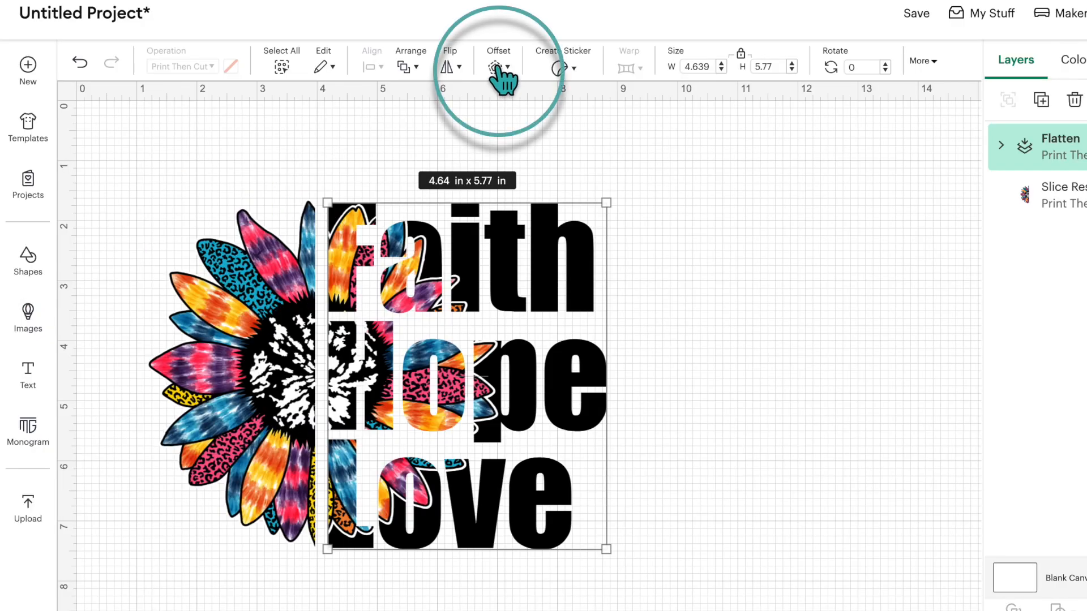
# Step: Offset the flattened Faith Hope Love lettering by 0.028 in with rounded corners and welded offsets
pyautogui.click(498, 66)
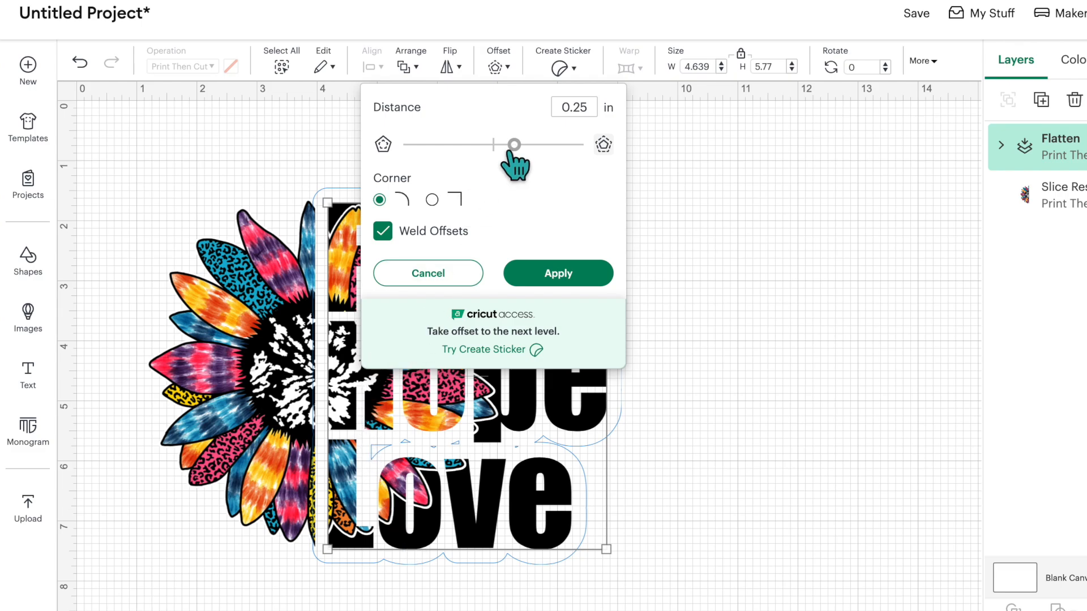
pyautogui.moveTo(513, 147); pyautogui.dragTo(497, 145)
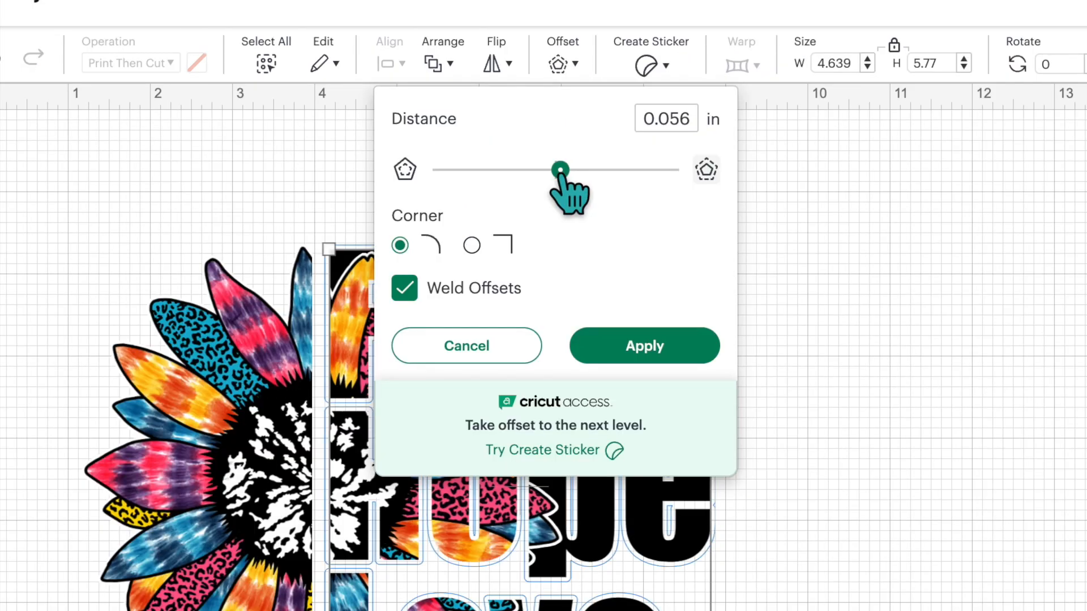
pyautogui.moveTo(561, 172); pyautogui.dragTo(559, 173)
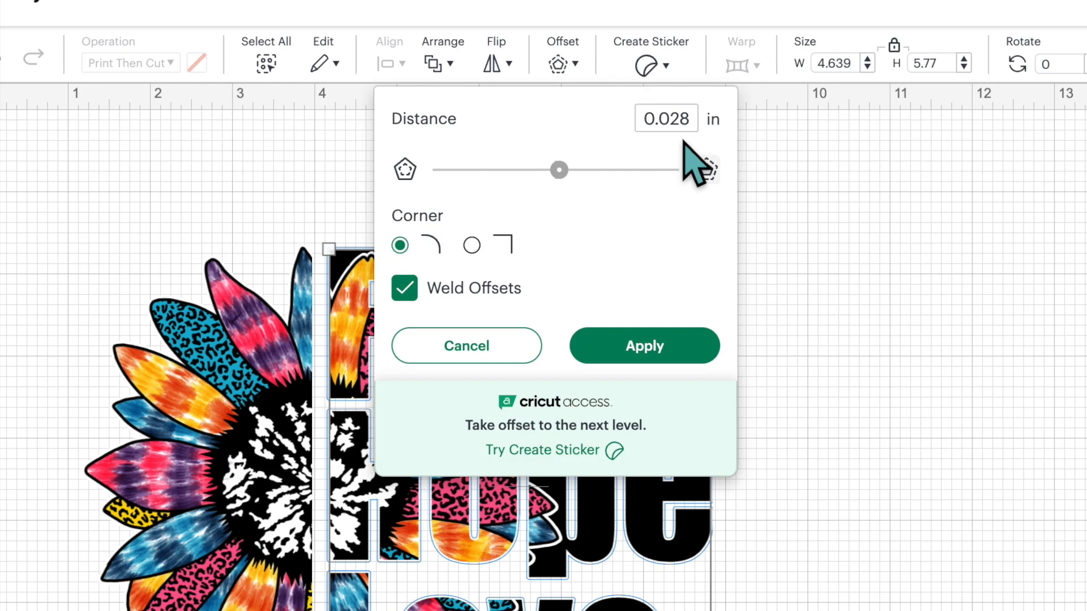
pyautogui.click(669, 358)
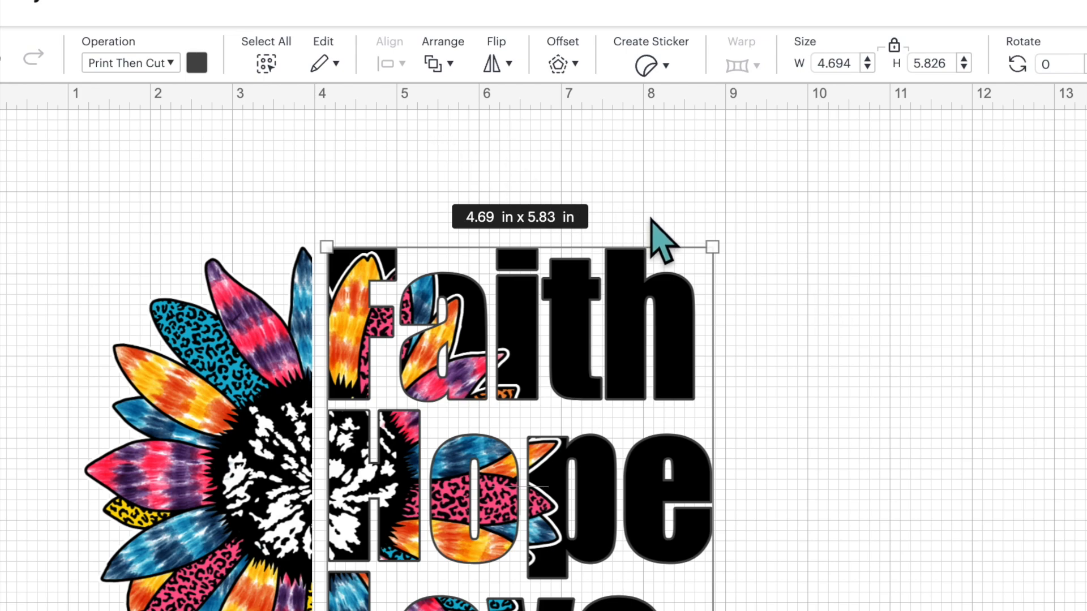
# Step: Color the lettering's offset black and deselect it
pyautogui.click(196, 62)
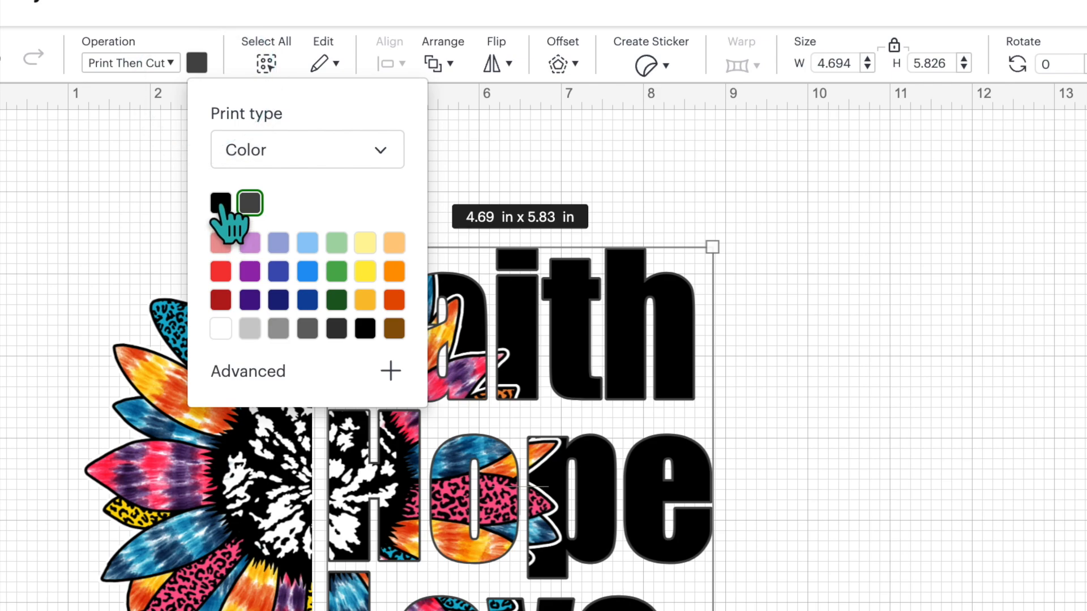
pyautogui.click(221, 203)
pyautogui.click(963, 531)
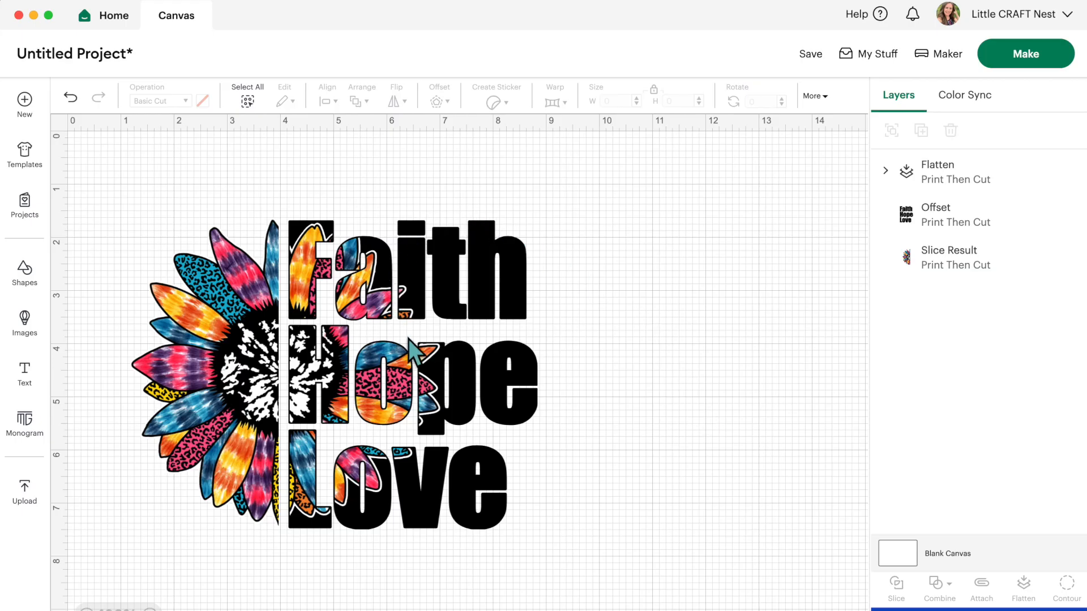
# Step: Move the flattened lettering off its black offset to inspect both layers, and undo the move
pyautogui.moveTo(393, 294); pyautogui.dragTo(680, 299)
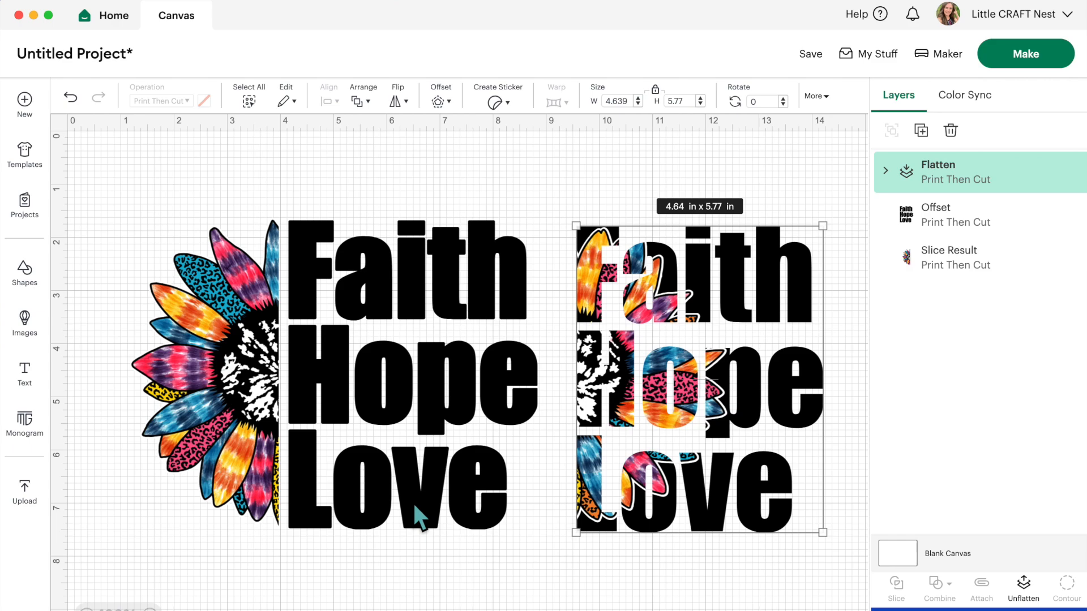
pyautogui.click(71, 99)
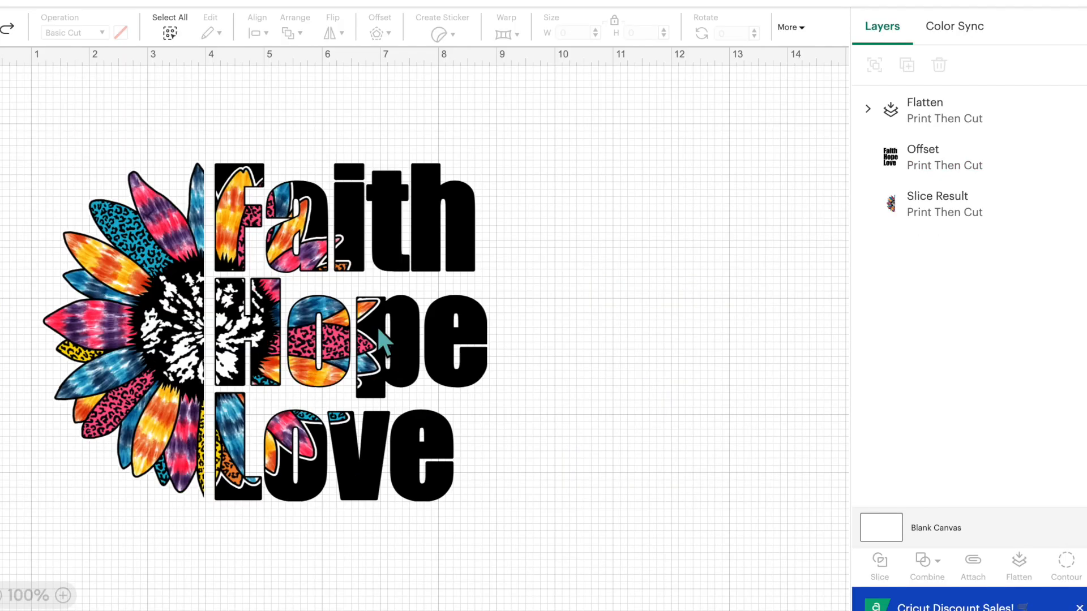
# Step: Flatten the lettering, its black offset and the half sunflower into one Print Then Cut layer and shift the design slightly upward
pyautogui.moveTo(503, 200); pyautogui.dragTo(123, 347)
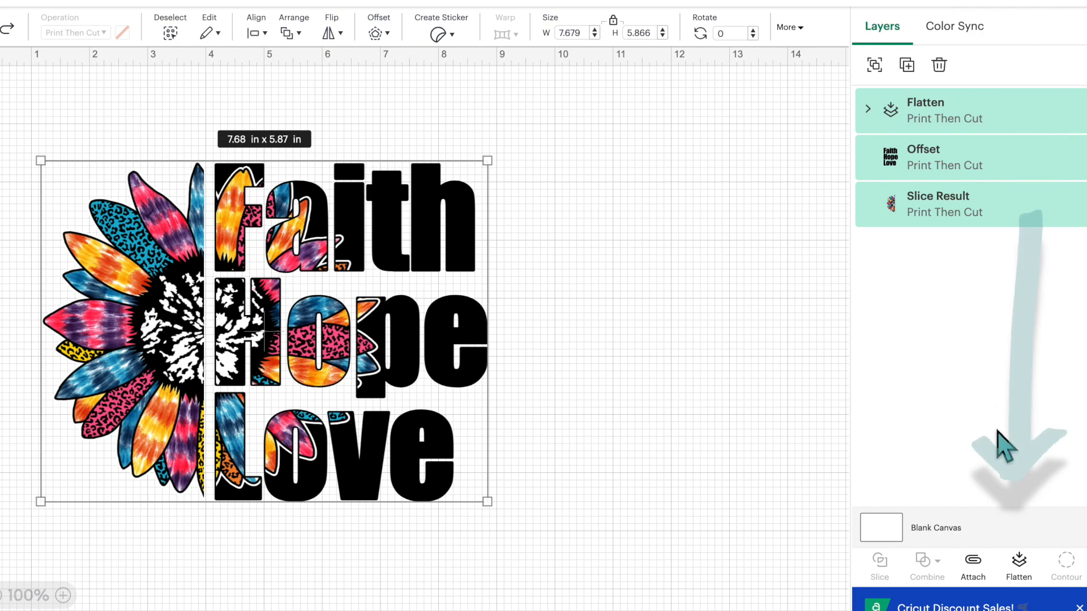
pyautogui.click(1021, 569)
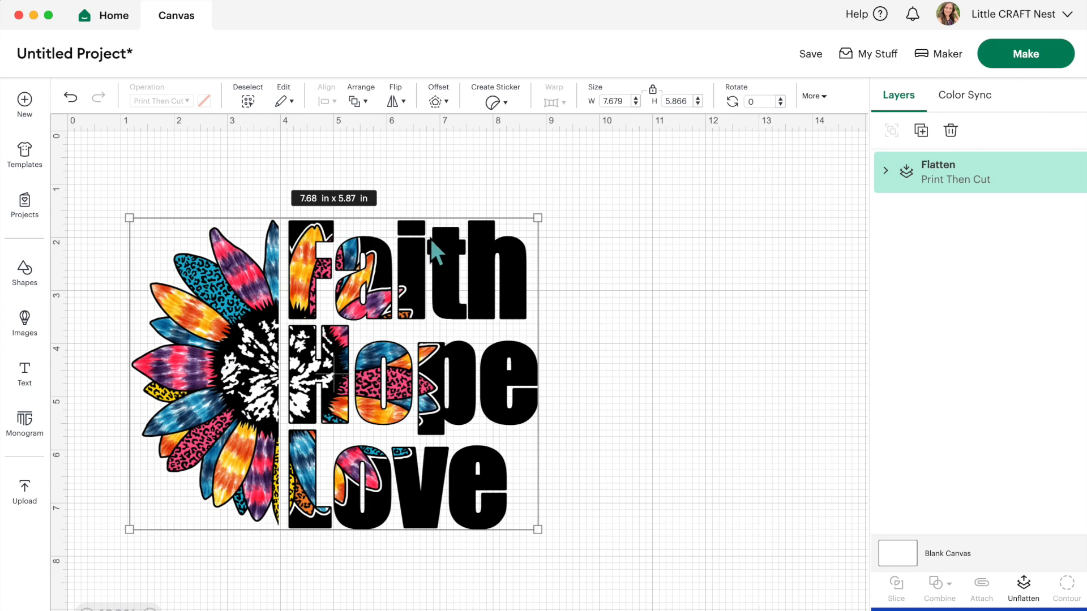
pyautogui.moveTo(395, 222); pyautogui.dragTo(414, 200)
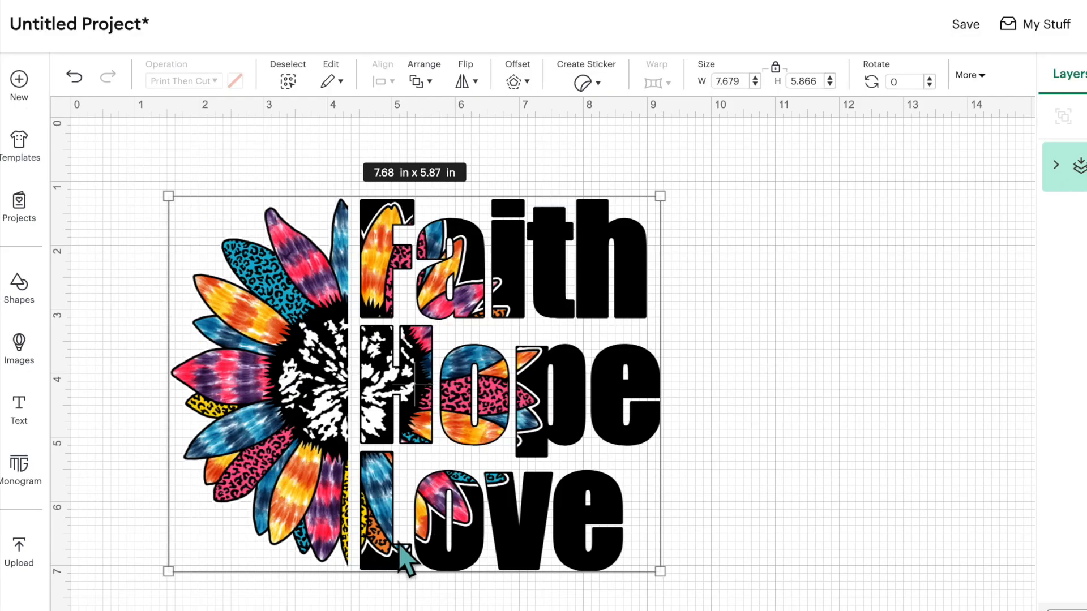
# Step: Add an outer offset around the whole design, about 8.12 x 6.31 in overall, and set its operation to Basic cut
pyautogui.click(514, 84)
pyautogui.moveTo(514, 165); pyautogui.dragTo(531, 164)
pyautogui.click(576, 302)
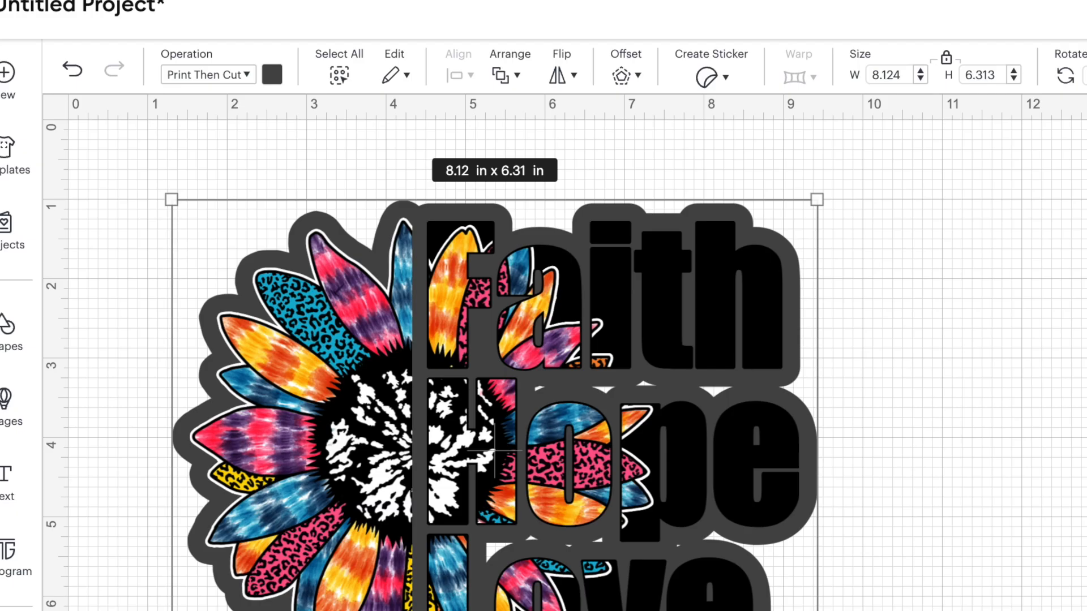
pyautogui.click(152, 101)
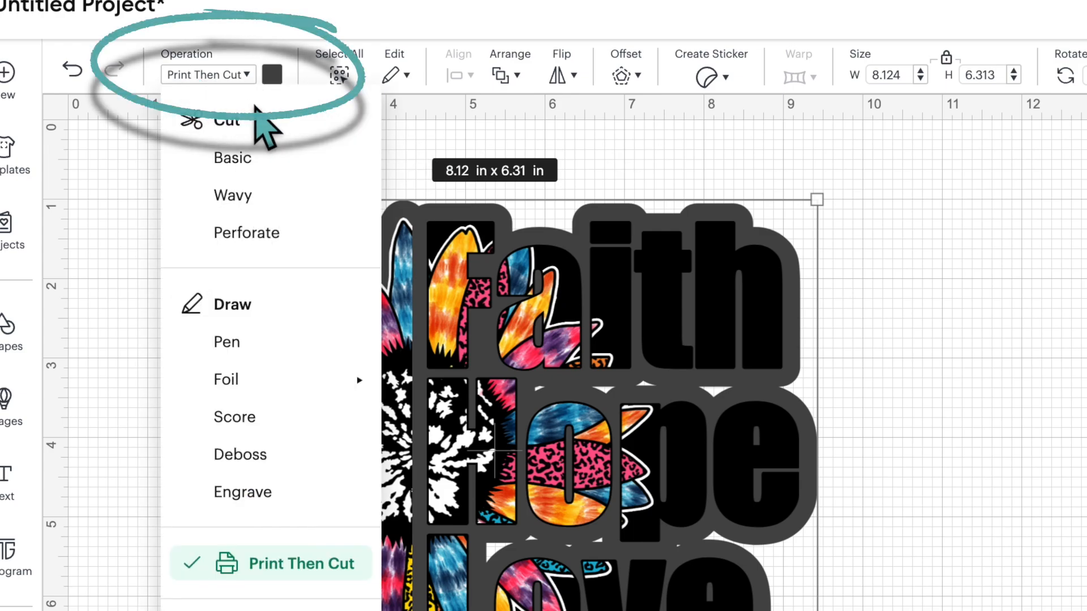
pyautogui.click(259, 158)
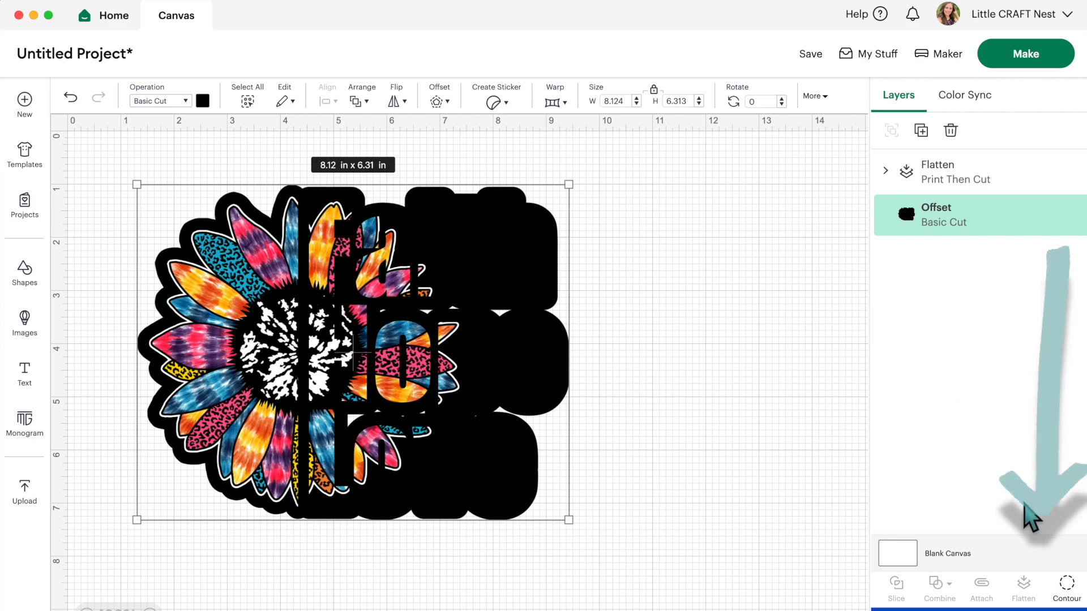
# Step: Hide all contours of the outer offset to fill the small gaps between the text lines
pyautogui.click(1068, 593)
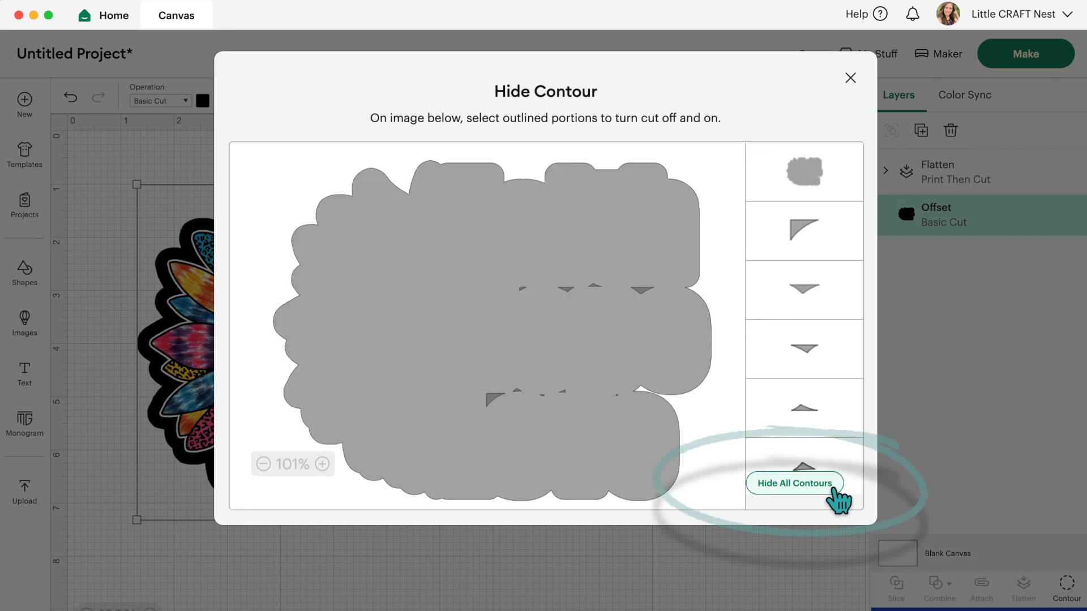
pyautogui.click(831, 486)
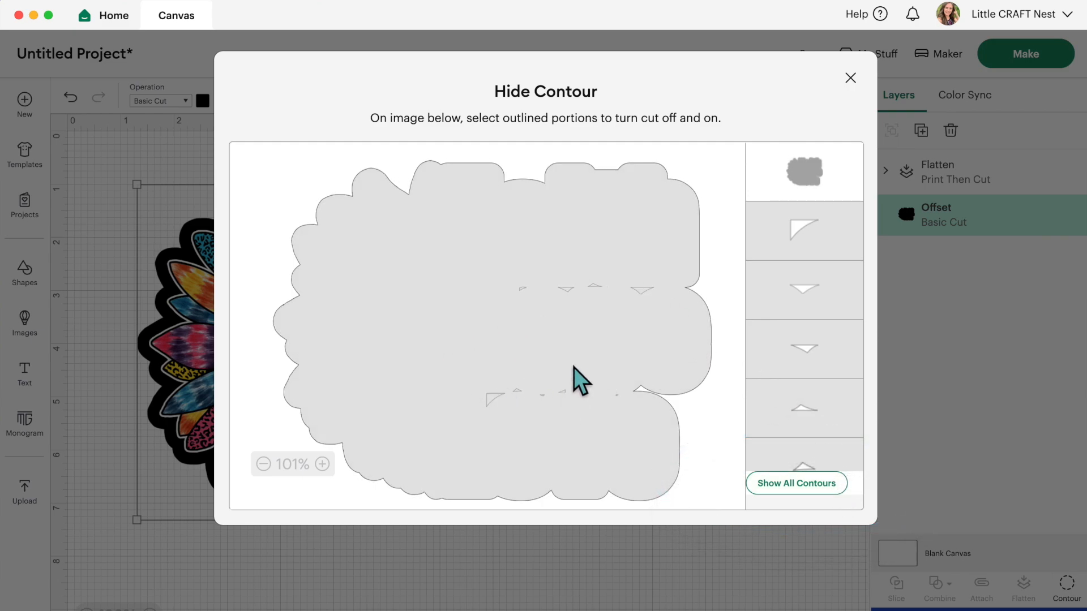
pyautogui.click(850, 78)
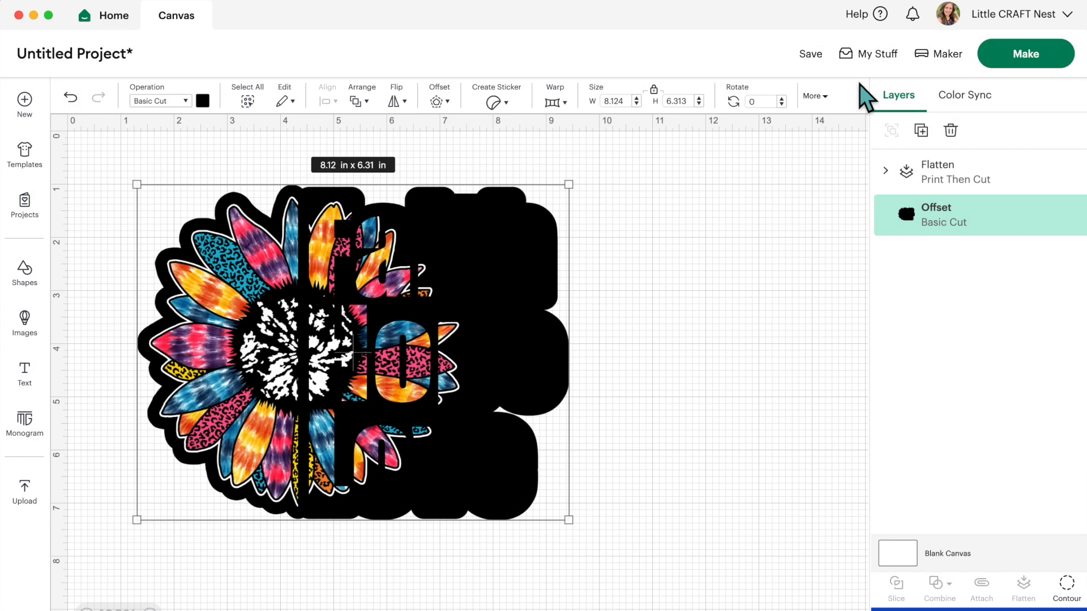
# Step: Color the outer offset white and flatten it with the design into one Print Then Cut layer
pyautogui.scroll(-1, 570, 368)
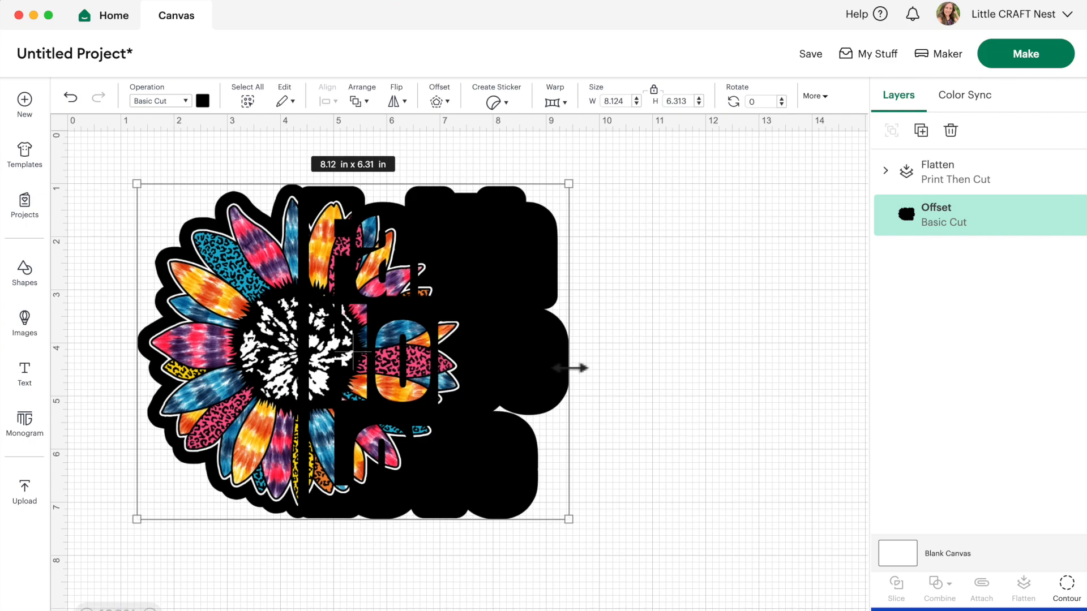
pyautogui.click(203, 101)
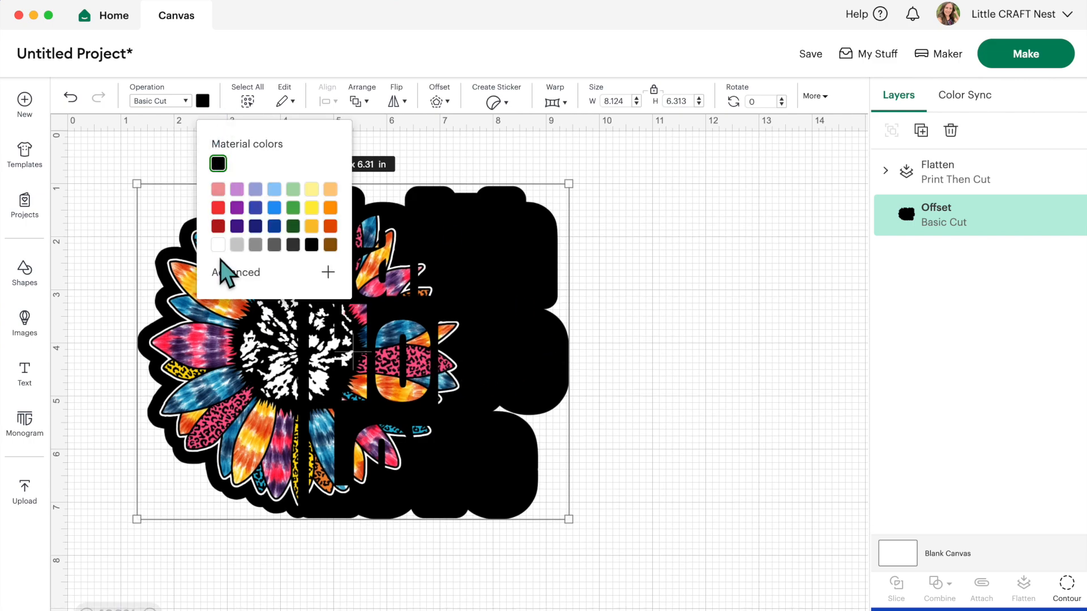
pyautogui.click(218, 245)
pyautogui.moveTo(671, 161); pyautogui.dragTo(465, 271)
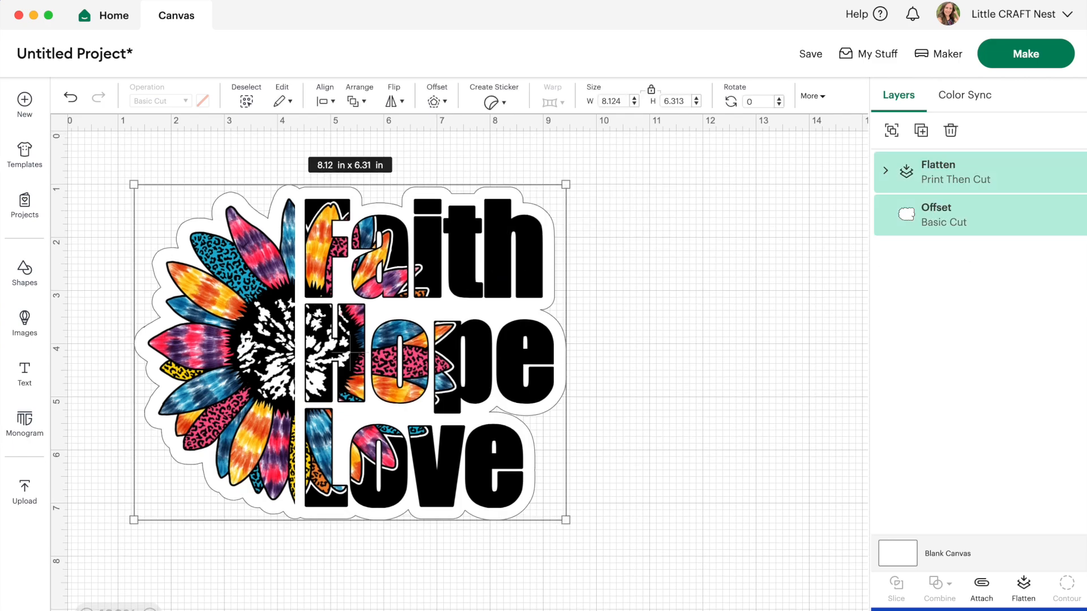
pyautogui.click(1023, 587)
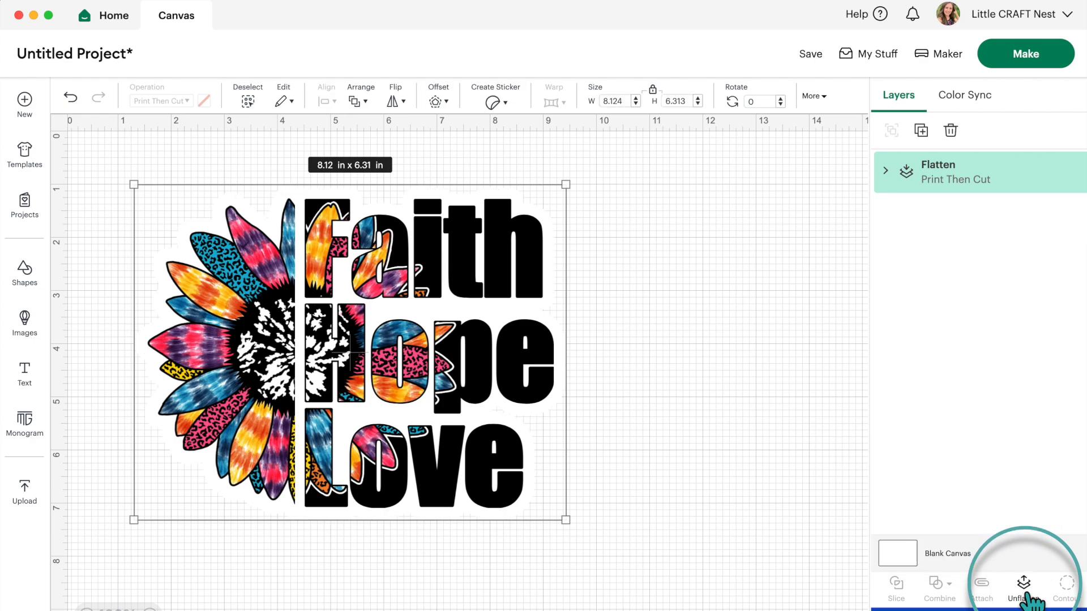
# Step: Scale the flattened sticker design down to about 3.21 x 2.49 in and place it near the canvas origin
pyautogui.moveTo(414, 350); pyautogui.dragTo(402, 348)
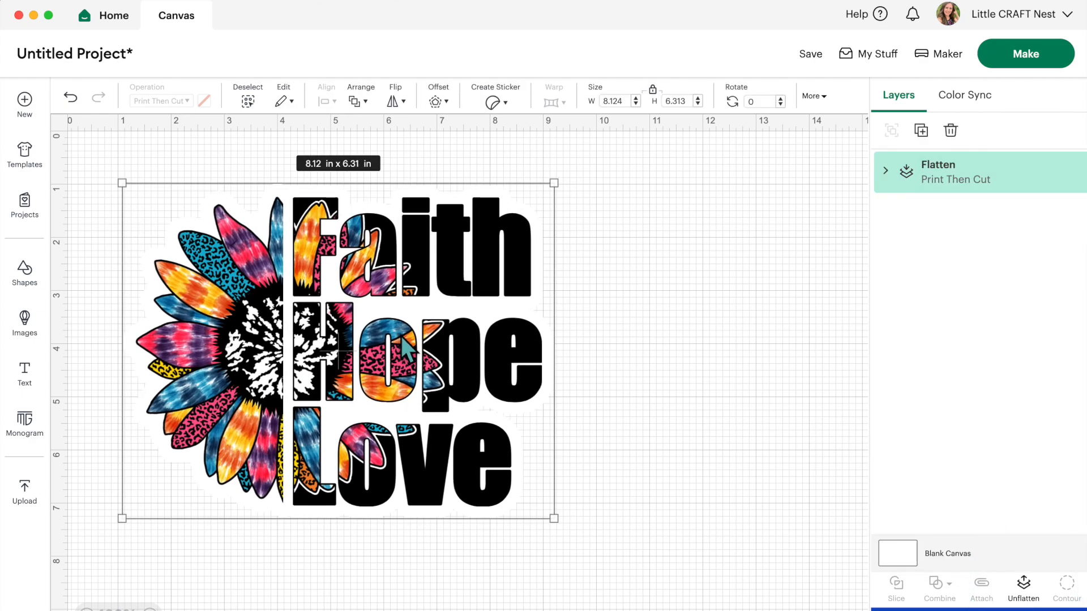
pyautogui.moveTo(555, 519); pyautogui.dragTo(293, 316)
pyautogui.click(368, 328)
pyautogui.moveTo(261, 271); pyautogui.dragTo(271, 278)
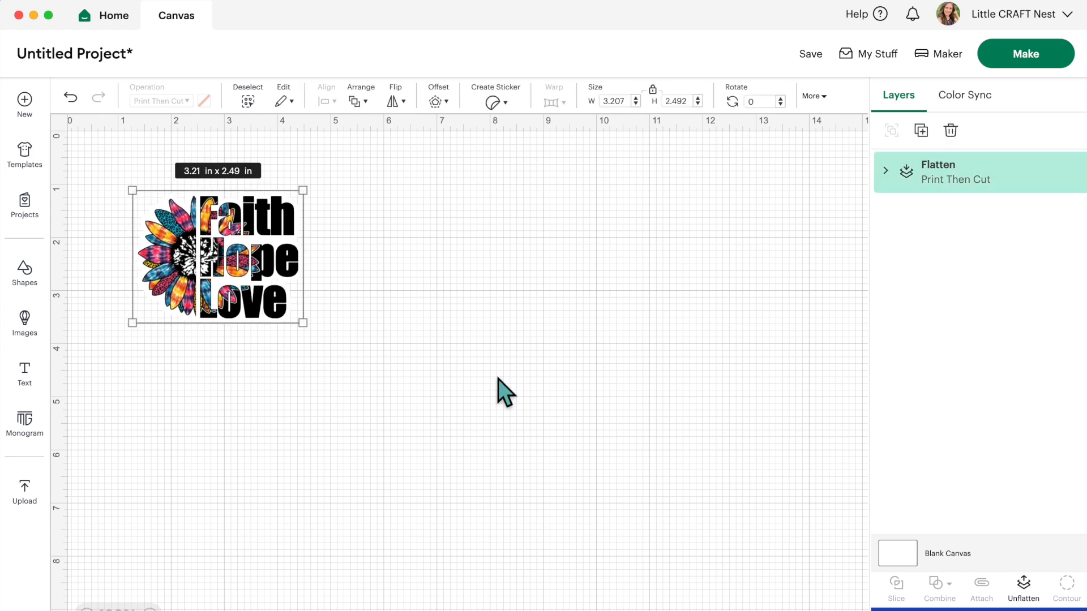